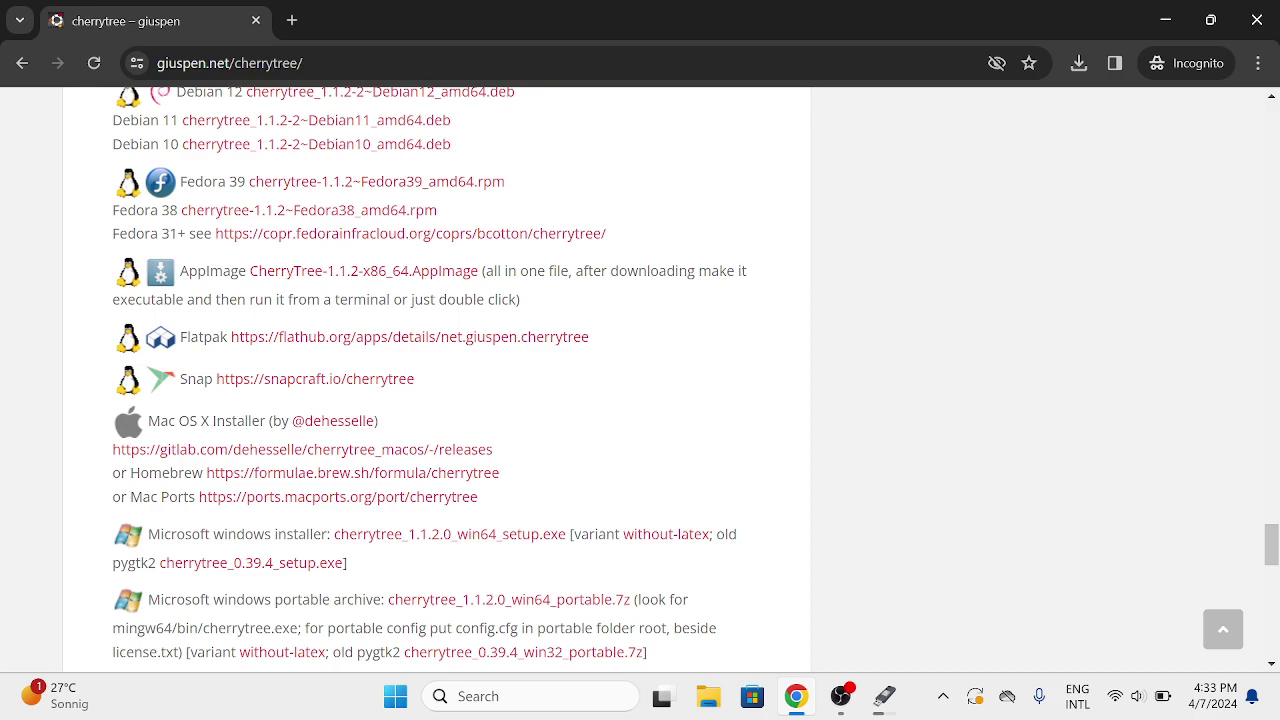
Step: Find cherrytree_1.1.2.0_win64_setup.exe on the download page and save it to Downloads
scroll(640, 380, down, 3)
scroll(640, 380, up, 10)
scroll(640, 380, up, 5)
scroll(640, 380, down, 5)
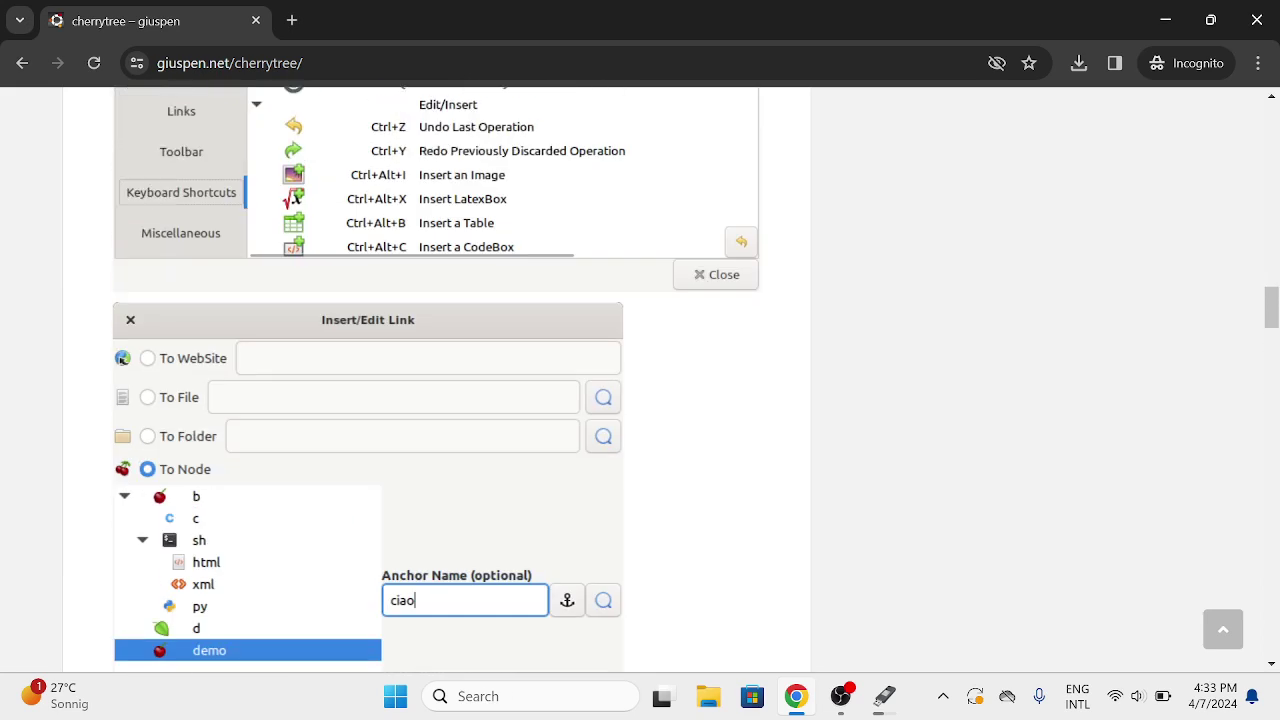
scroll(640, 380, up, 1)
scroll(640, 380, down, 2)
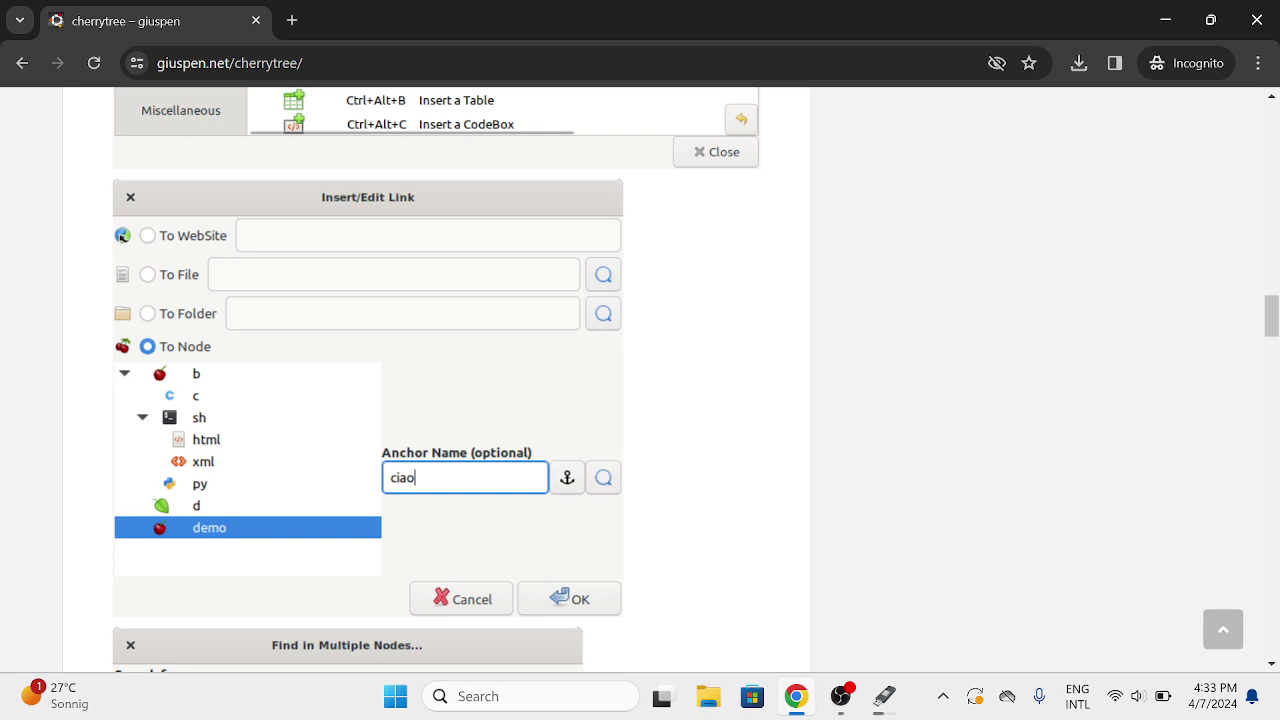
scroll(437, 380, up, 4)
scroll(437, 380, up, 2)
scroll(437, 380, up, 2)
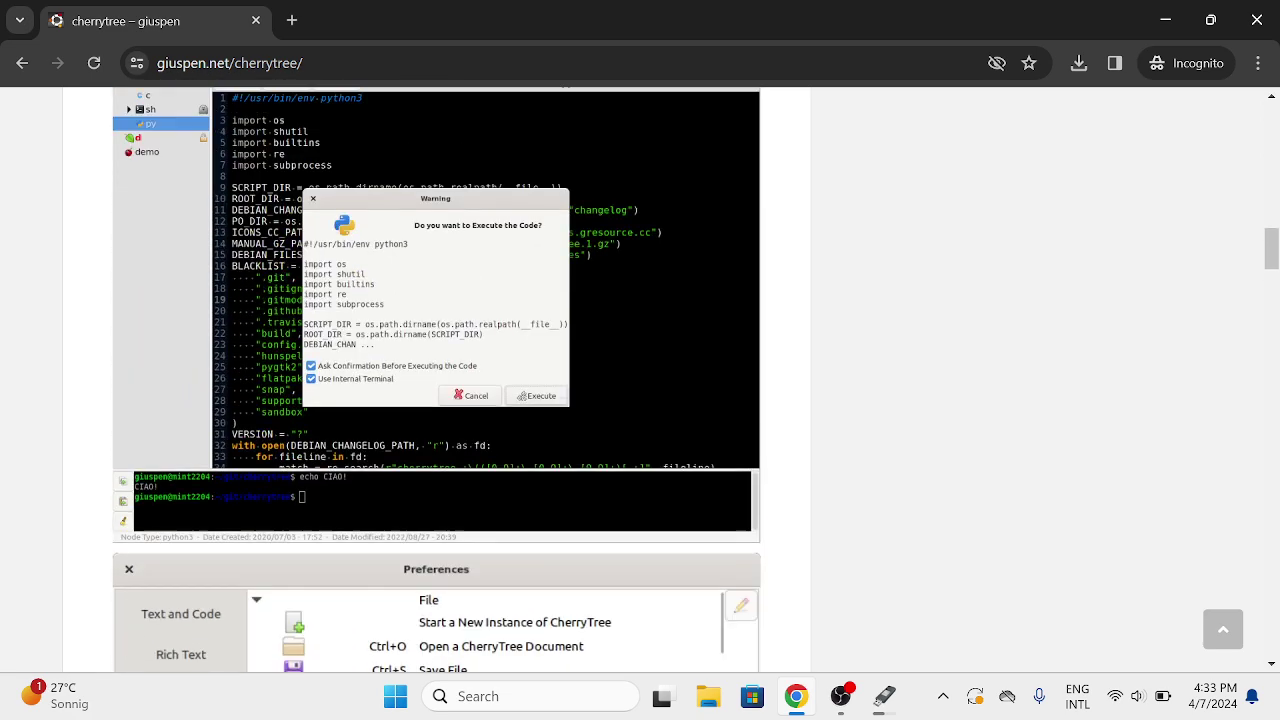
scroll(437, 380, up, 1)
scroll(437, 380, up, 1)
scroll(437, 380, up, 2)
scroll(437, 380, down, 6)
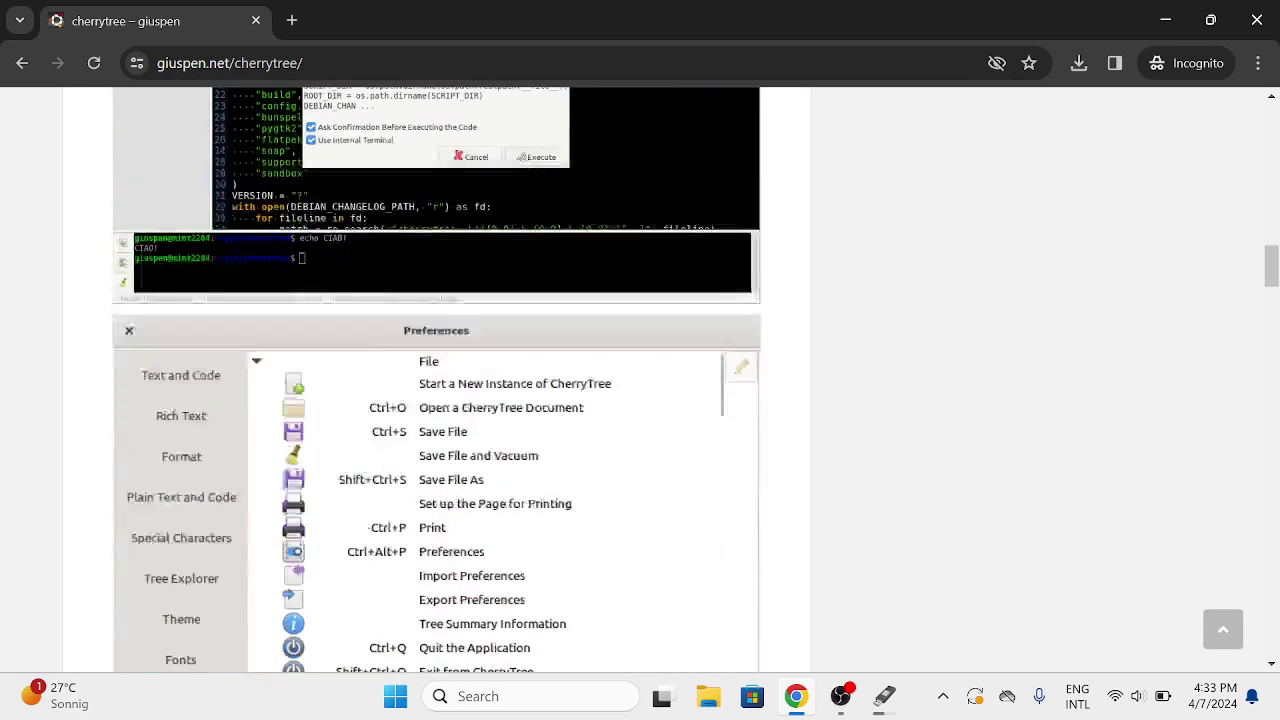
scroll(437, 380, down, 4)
scroll(437, 380, down, 10)
scroll(437, 380, down, 10)
scroll(437, 380, down, 2)
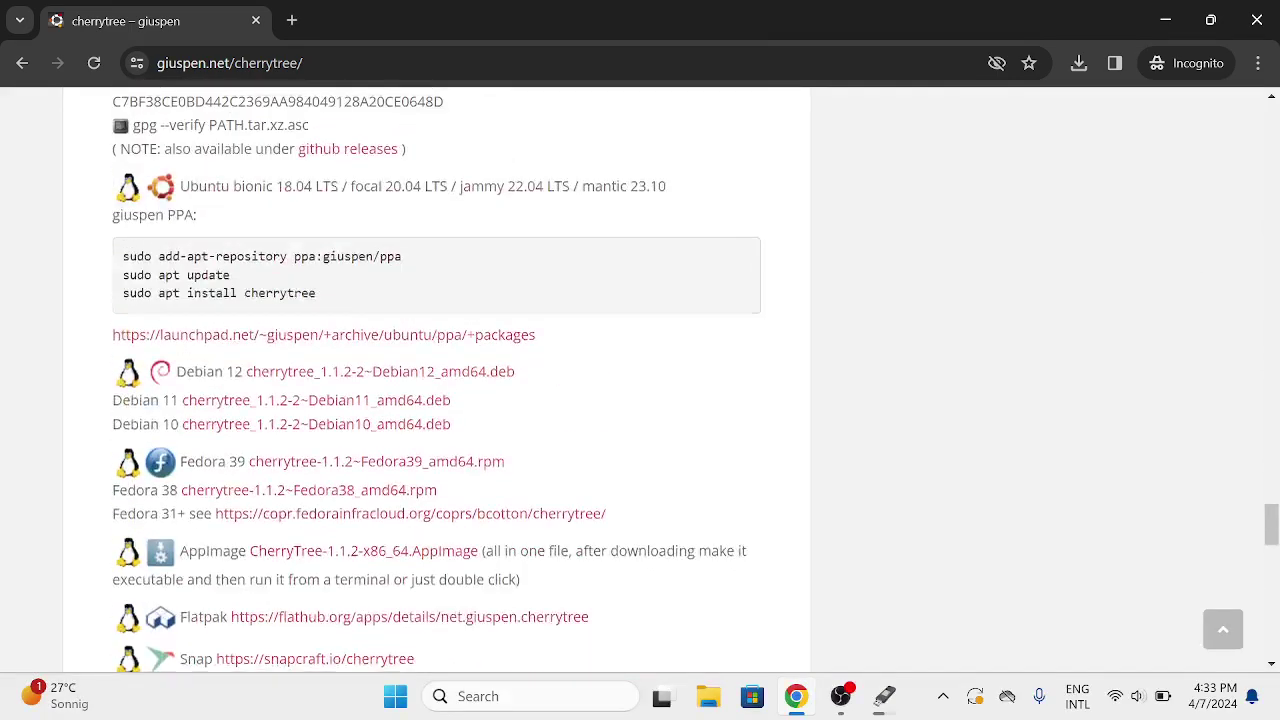
scroll(437, 380, down, 5)
scroll(437, 380, up, 2)
scroll(437, 380, up, 1)
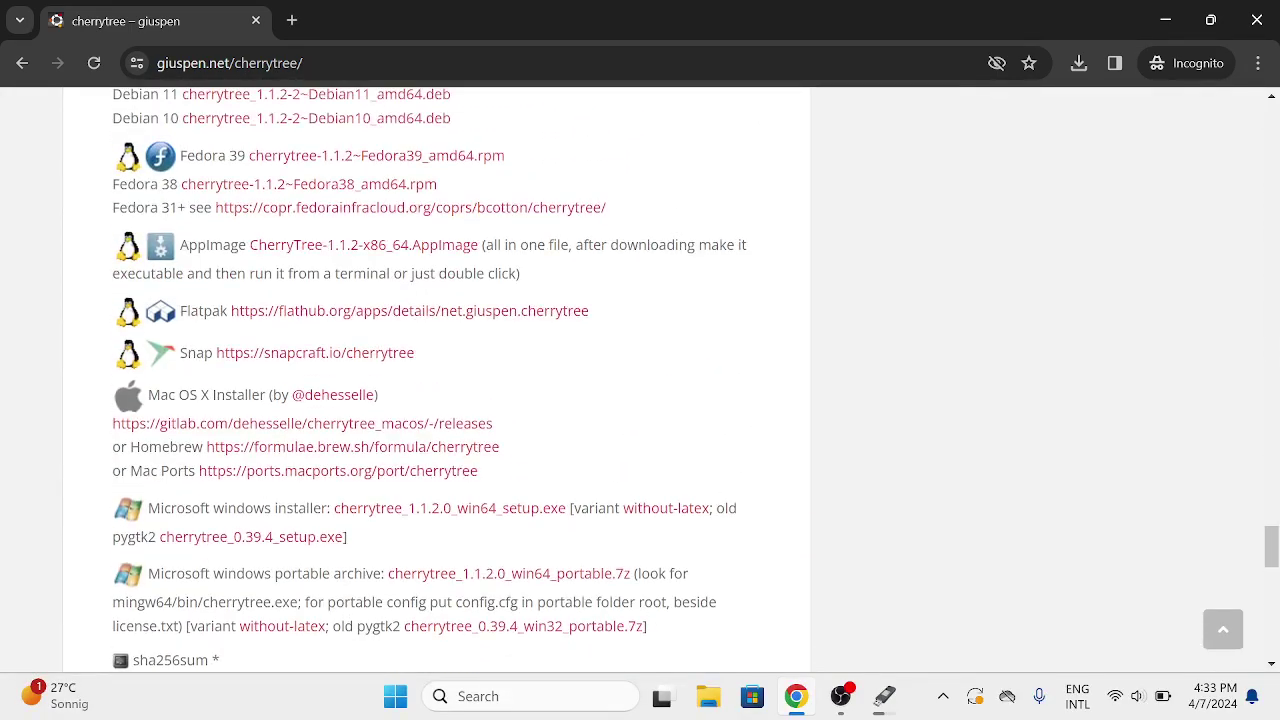
scroll(437, 380, up, 4)
scroll(437, 380, down, 1)
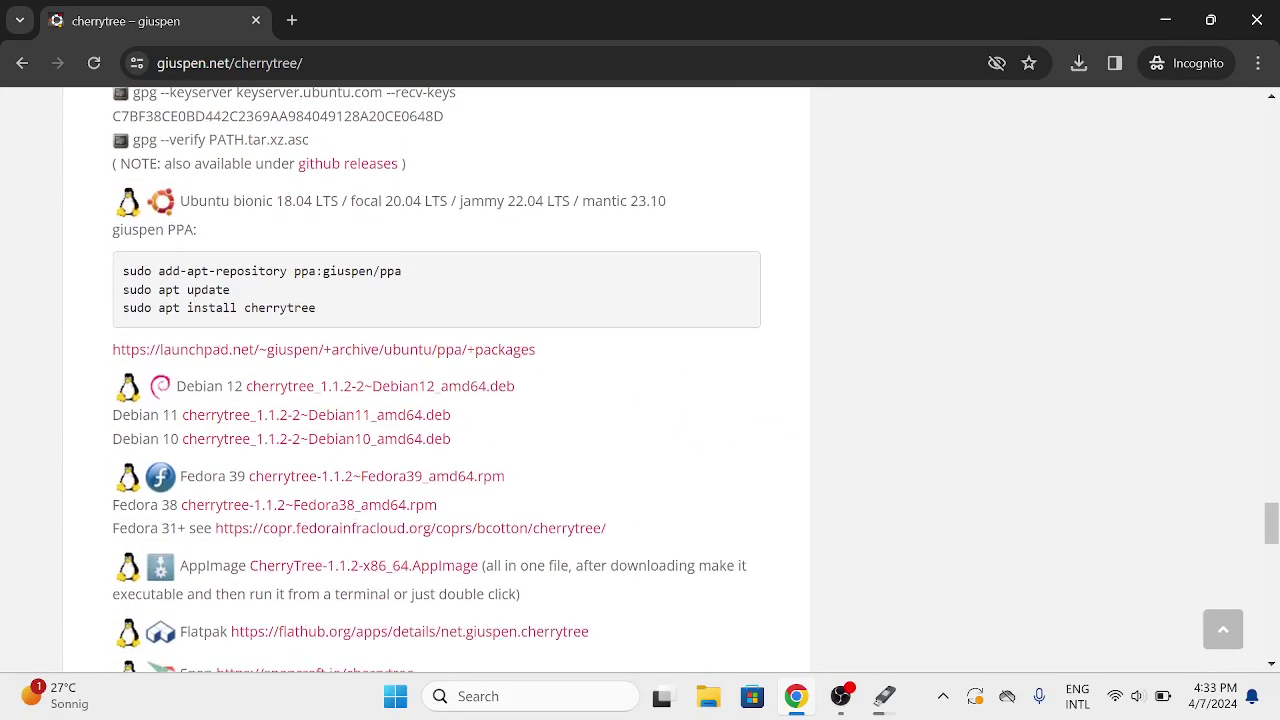
scroll(437, 380, up, 3)
scroll(437, 380, down, 3)
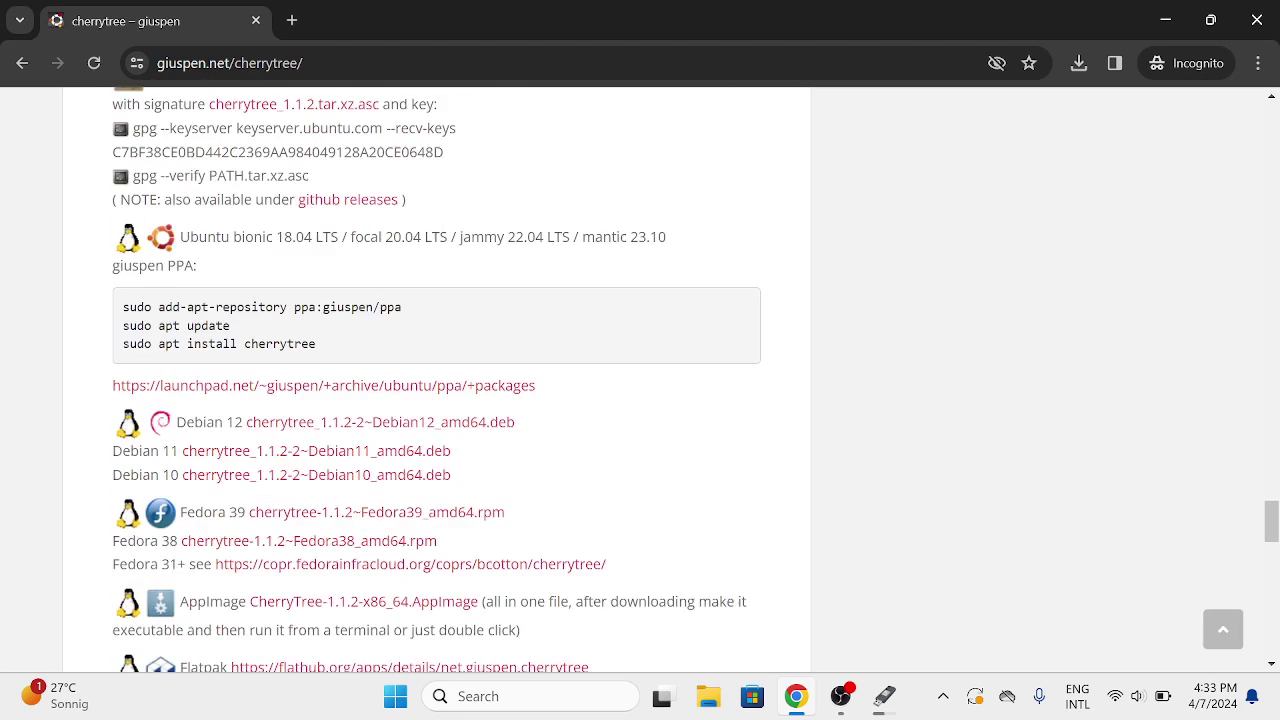
scroll(437, 380, down, 3)
scroll(437, 380, down, 1)
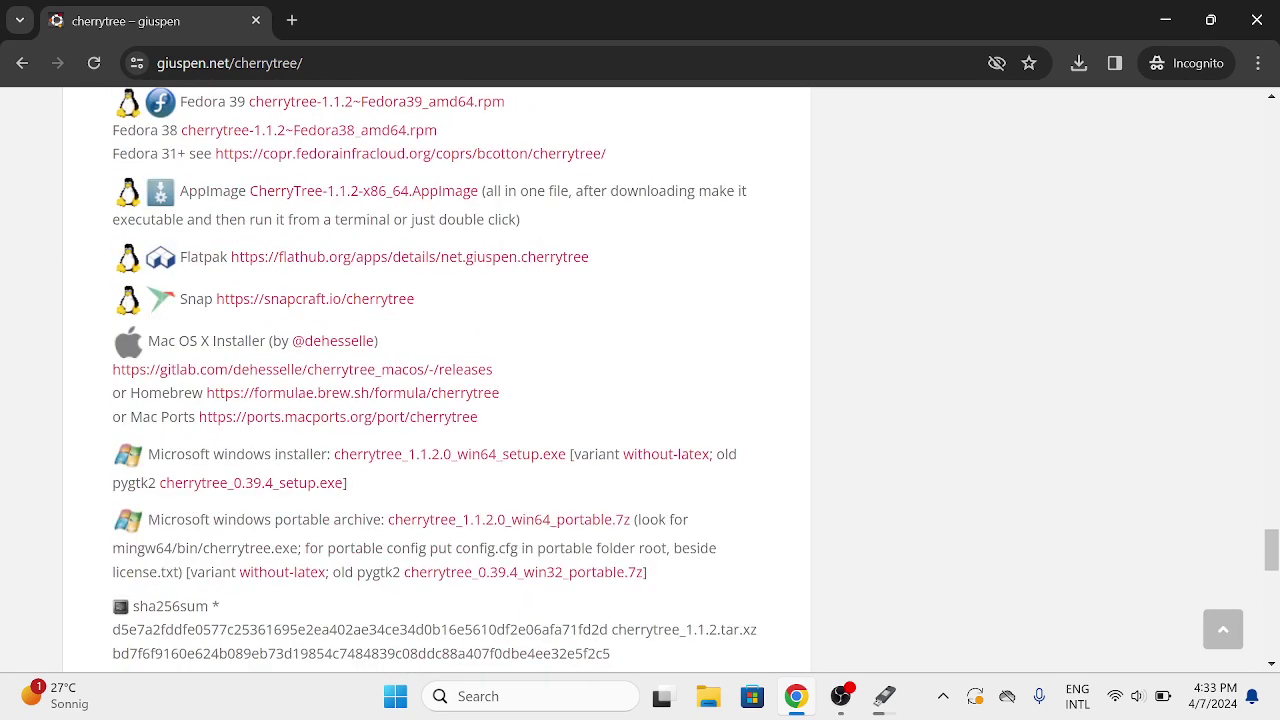
scroll(437, 380, down, 2)
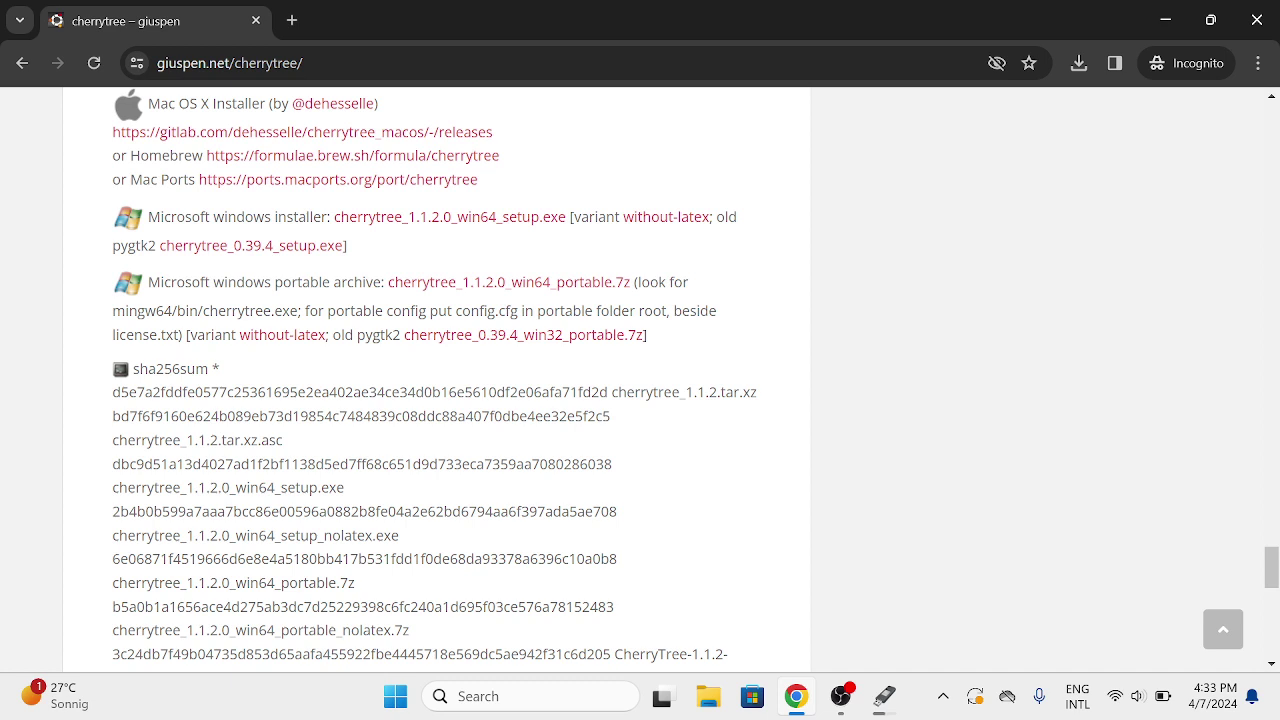
click(450, 217)
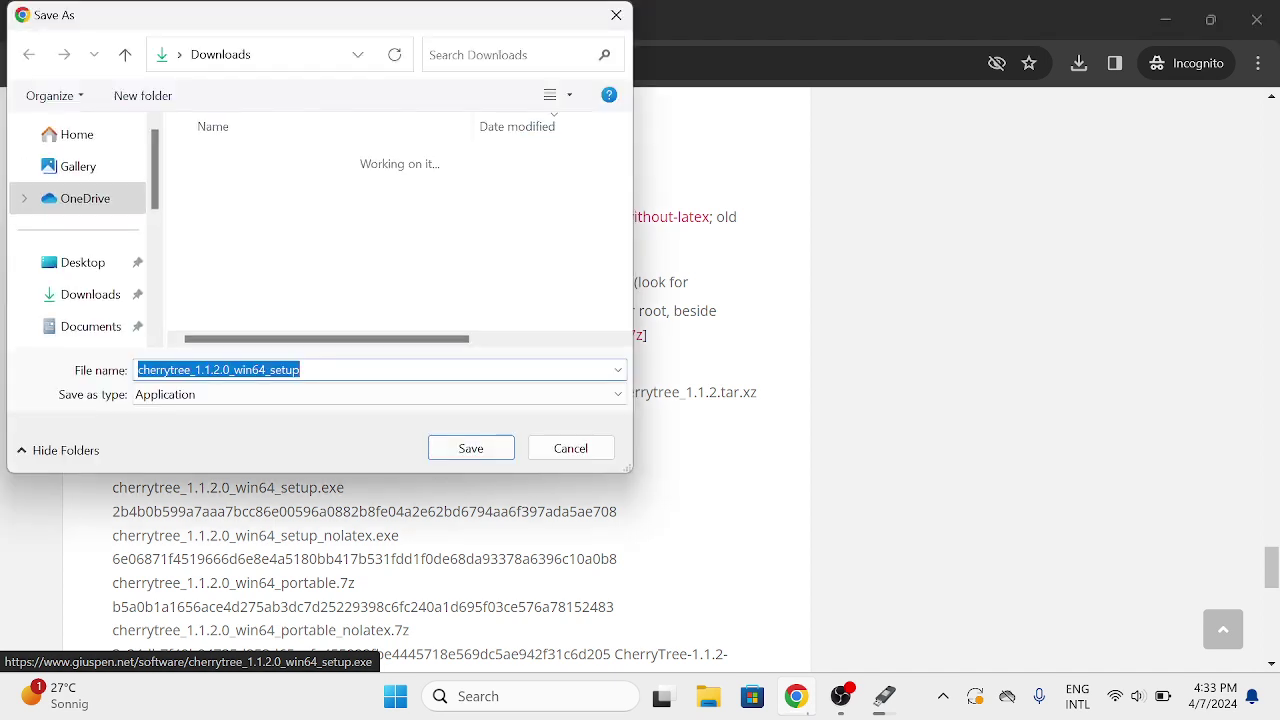
click(571, 448)
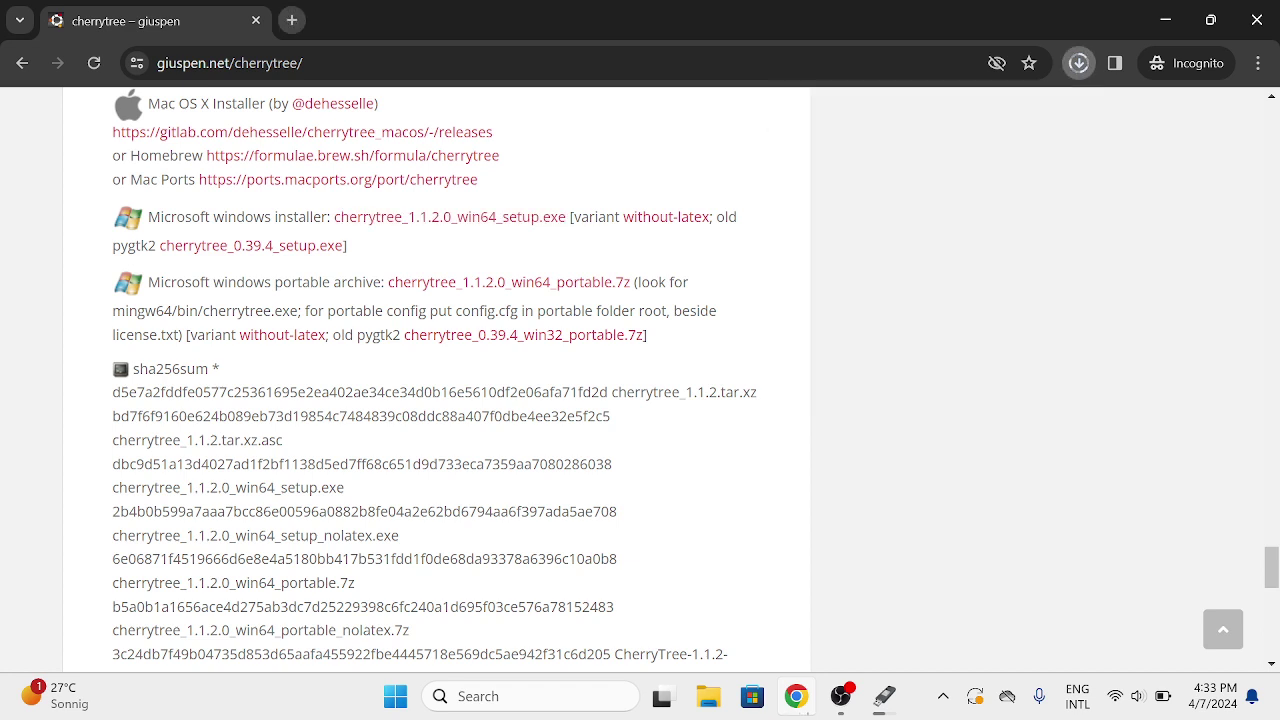
Step: Search '7zip' in a new tab and open the 7-Zip Download sitelink
key(ctrl+t)
text(7)
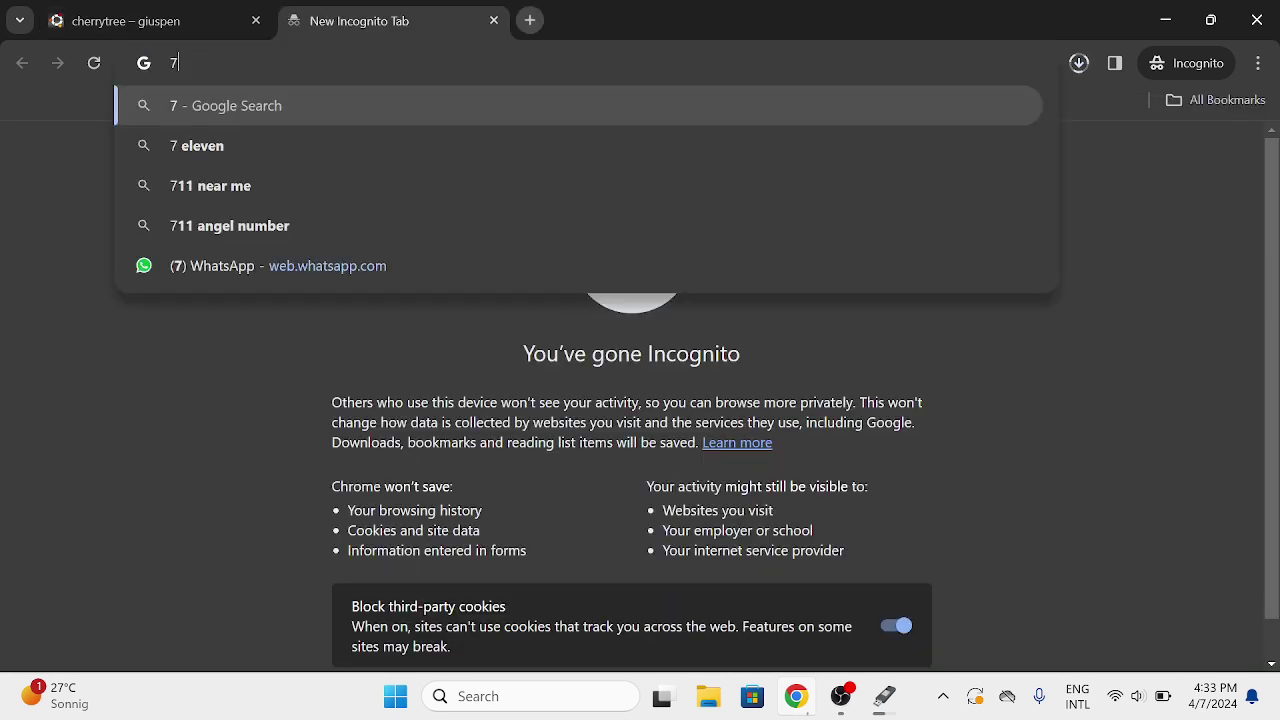
text(zip)
key(Return)
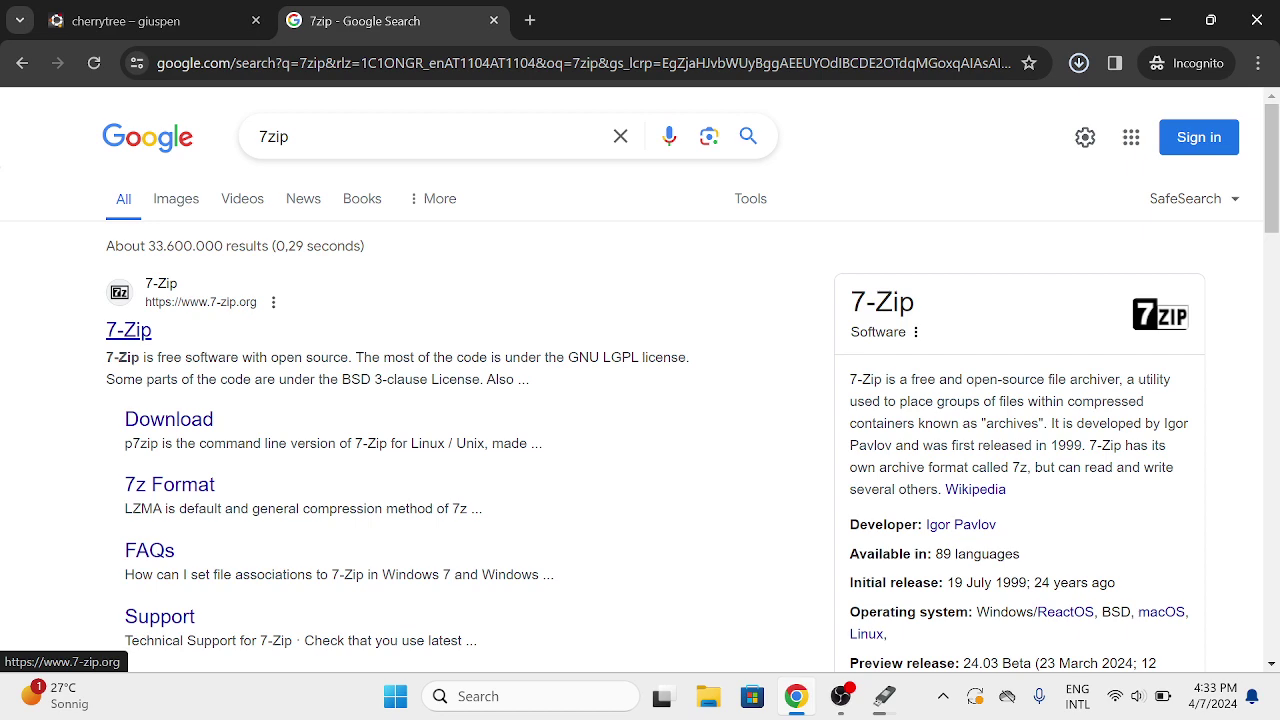
click(169, 419)
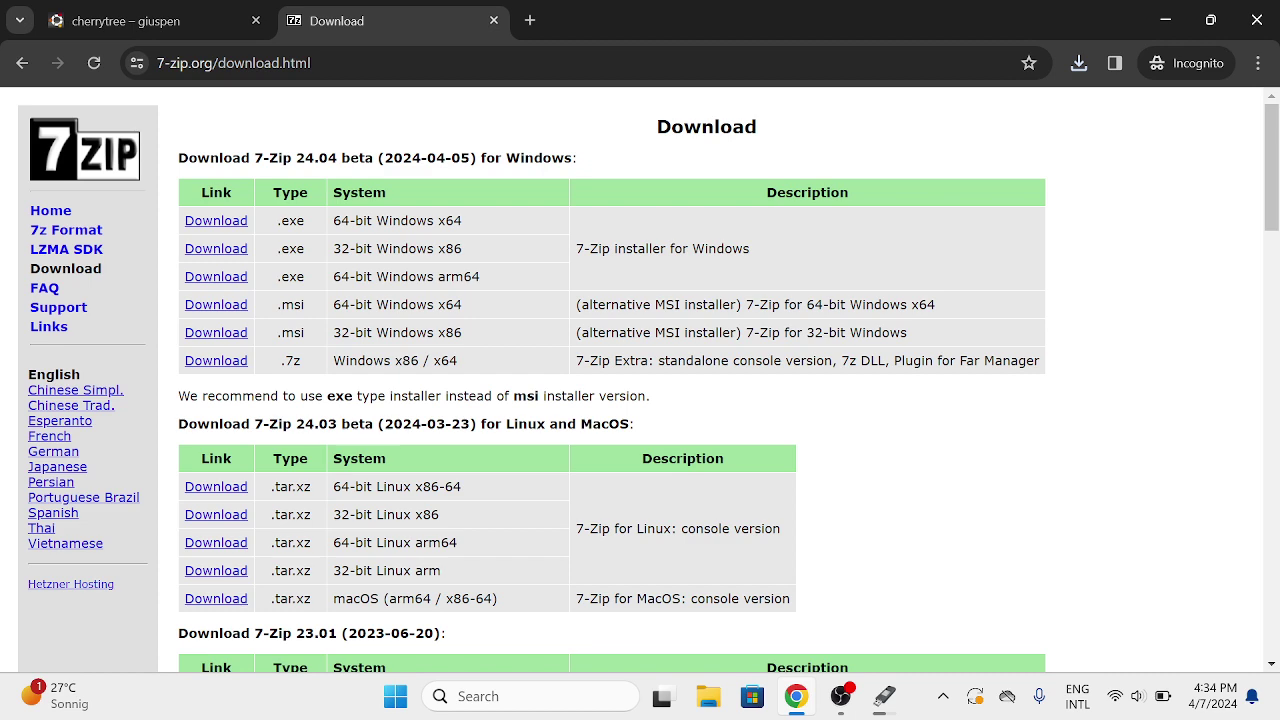
Step: Save the 64-bit Windows x64 7-Zip 24.04 installer and close its finished setup
scroll(640, 380, down, 1)
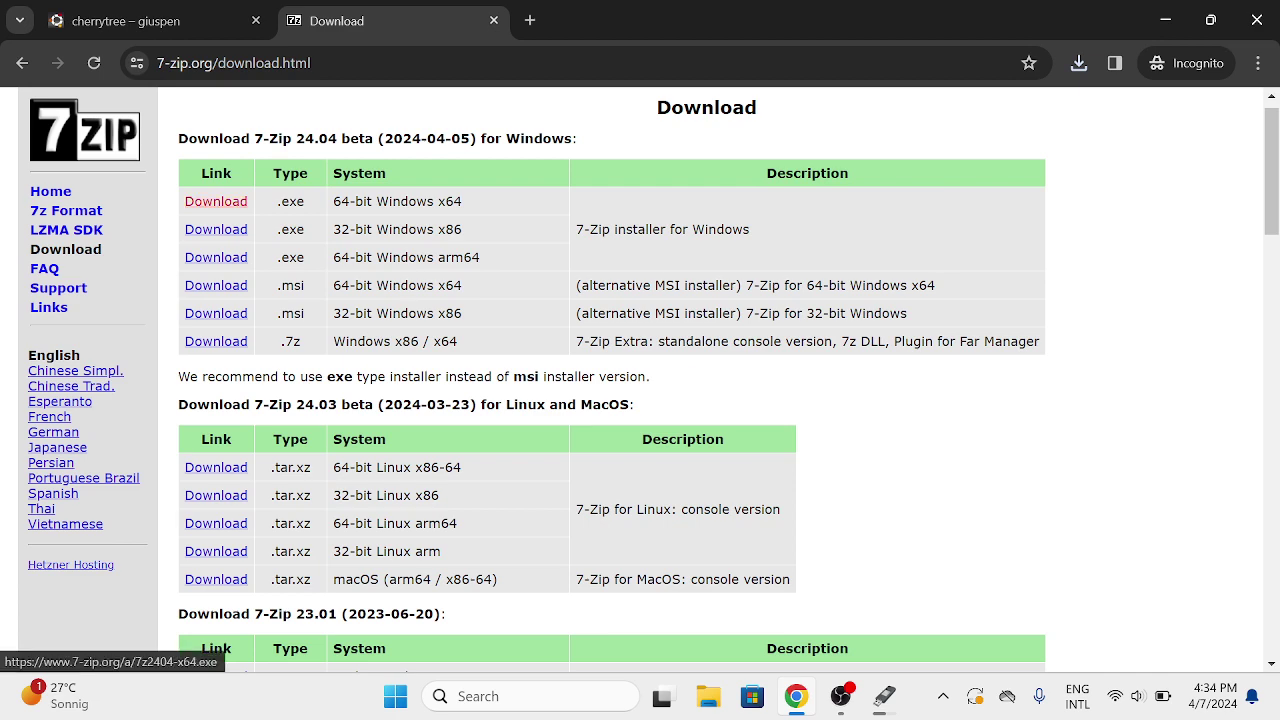
click(240, 202)
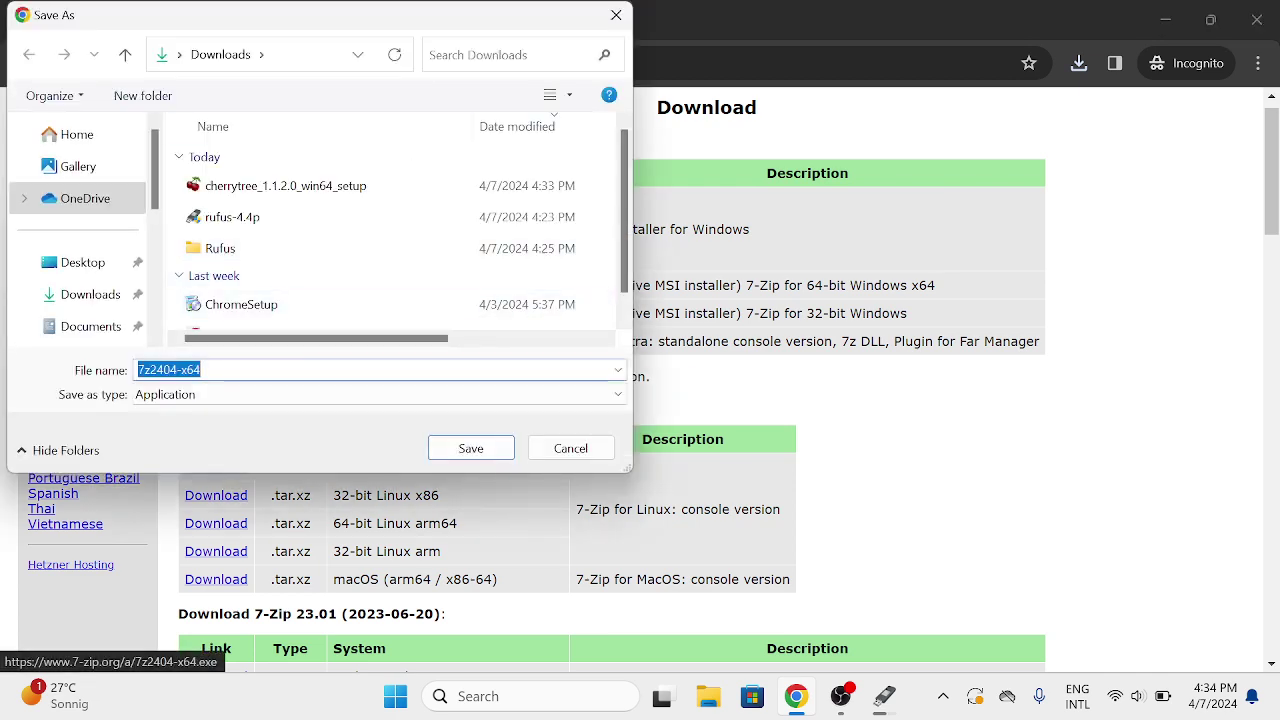
click(471, 448)
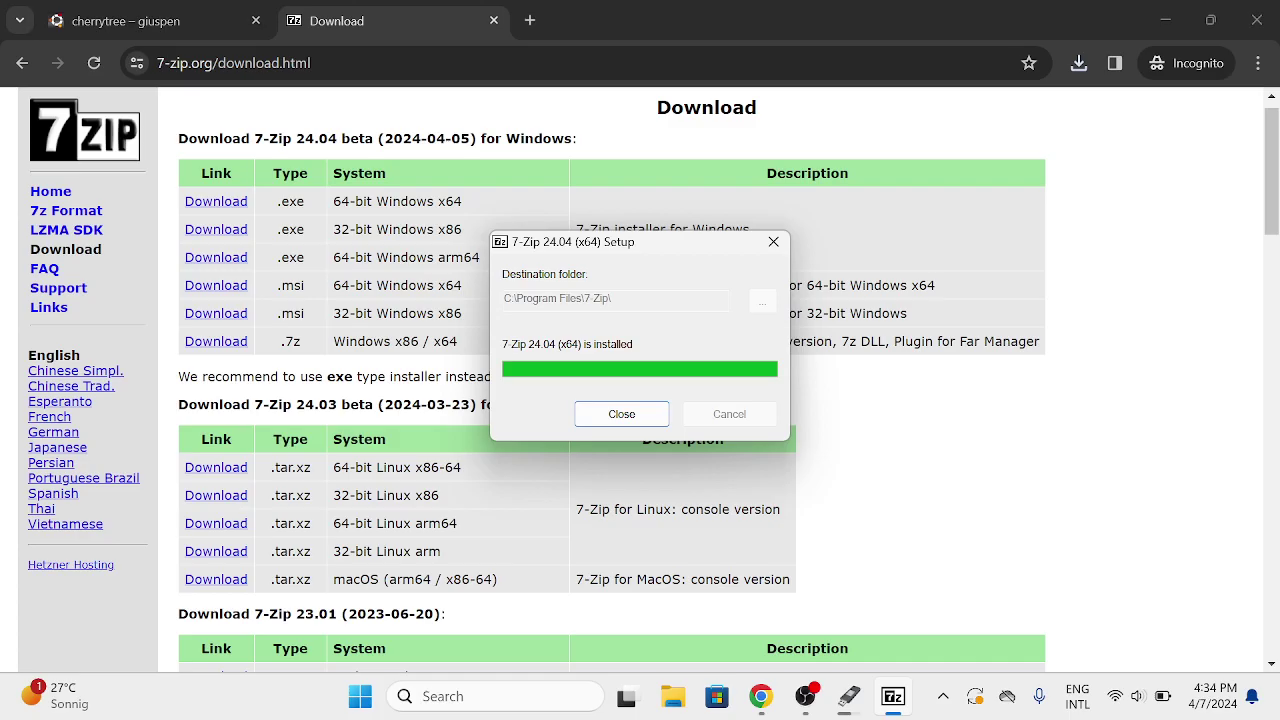
key(Return)
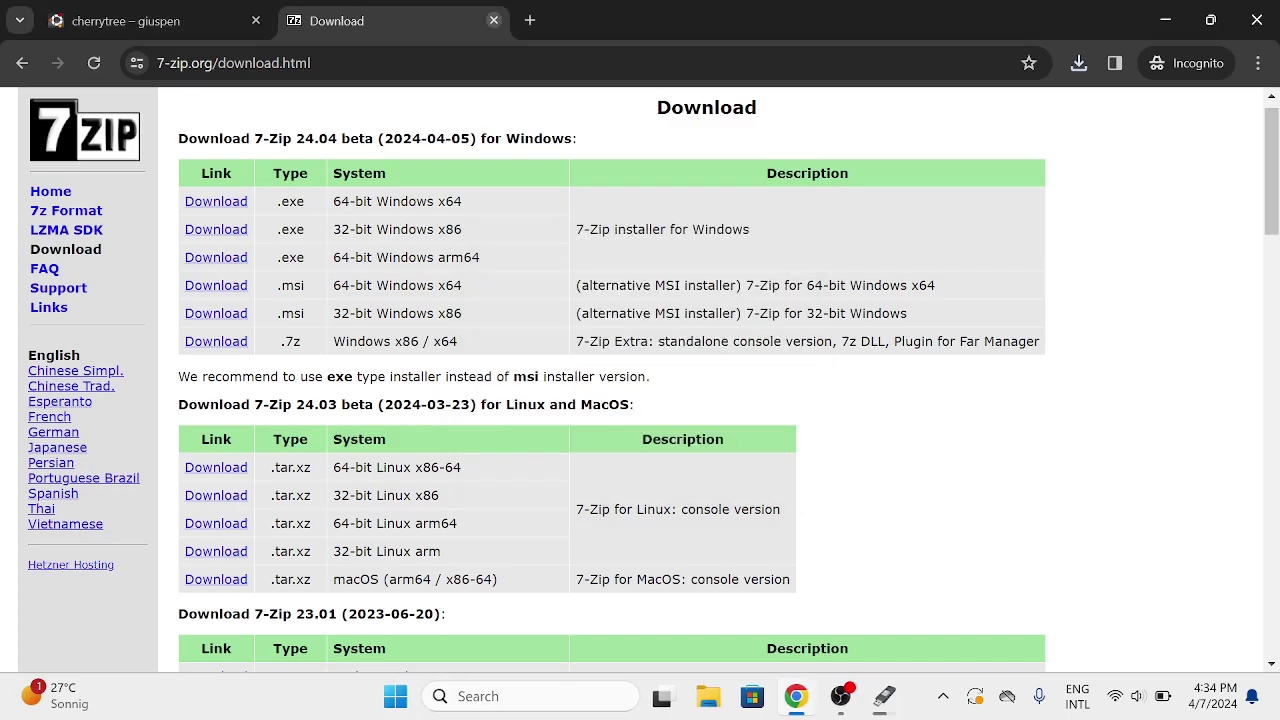
Step: Close the 7-Zip tab and launch the CherryTree setup from Chrome's downloads list
click(493, 20)
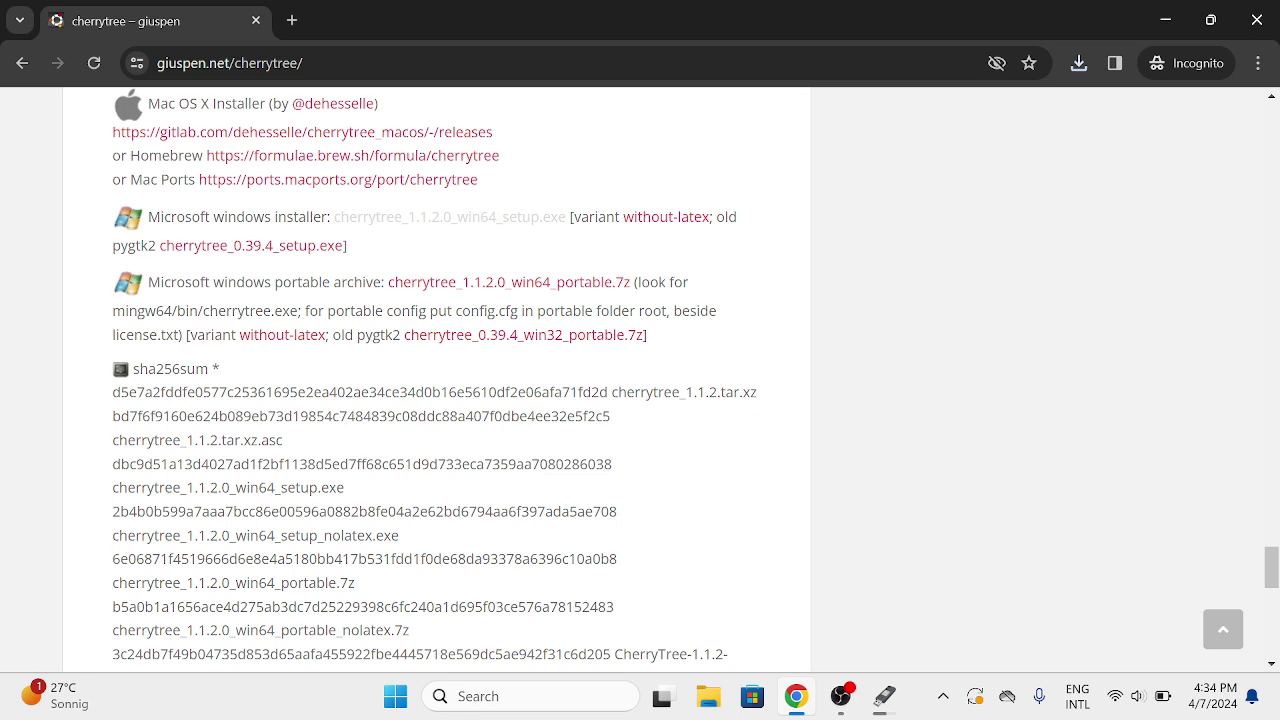
click(1079, 62)
click(1025, 260)
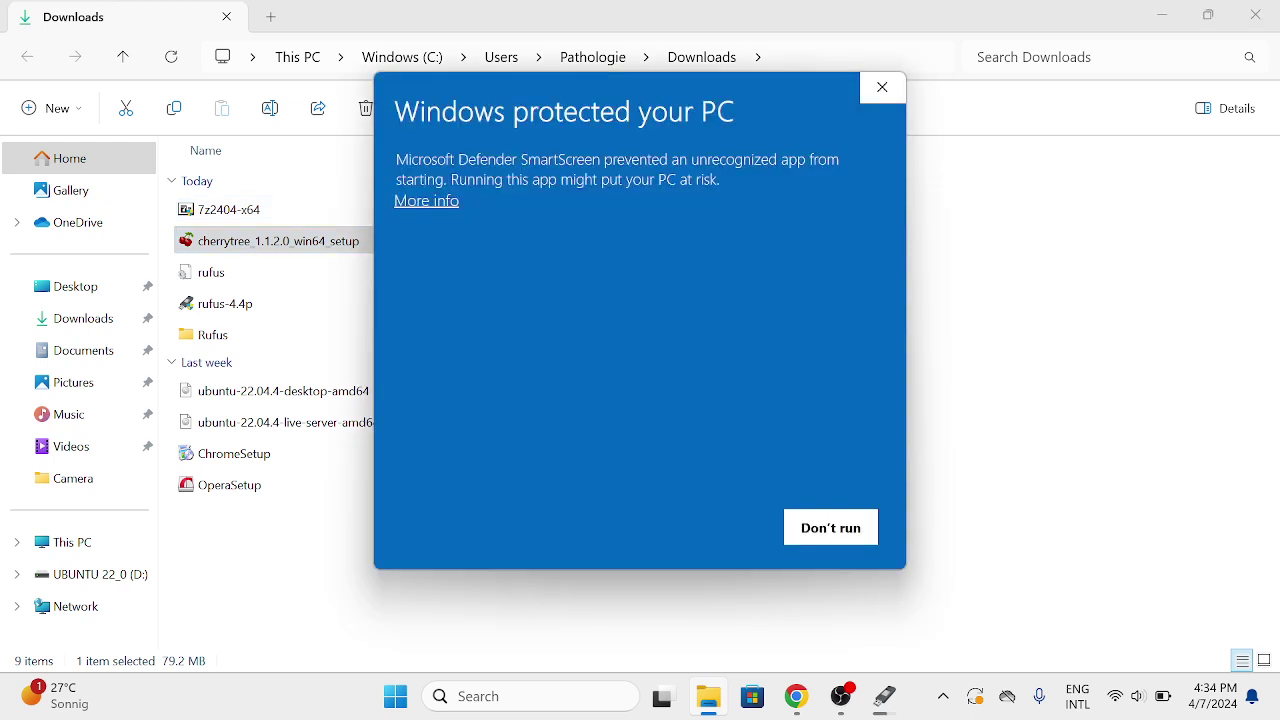
Step: Choose More info, then Run anyway for the CherryTree installer
click(426, 201)
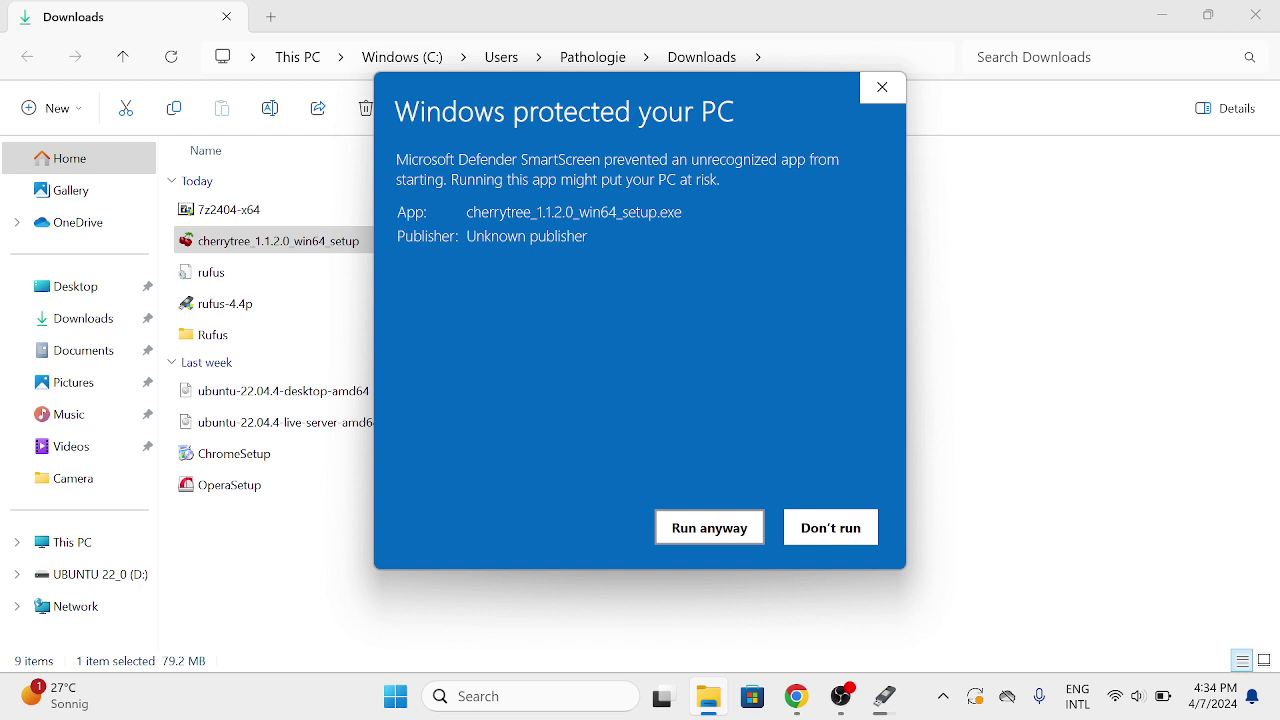
key(Return)
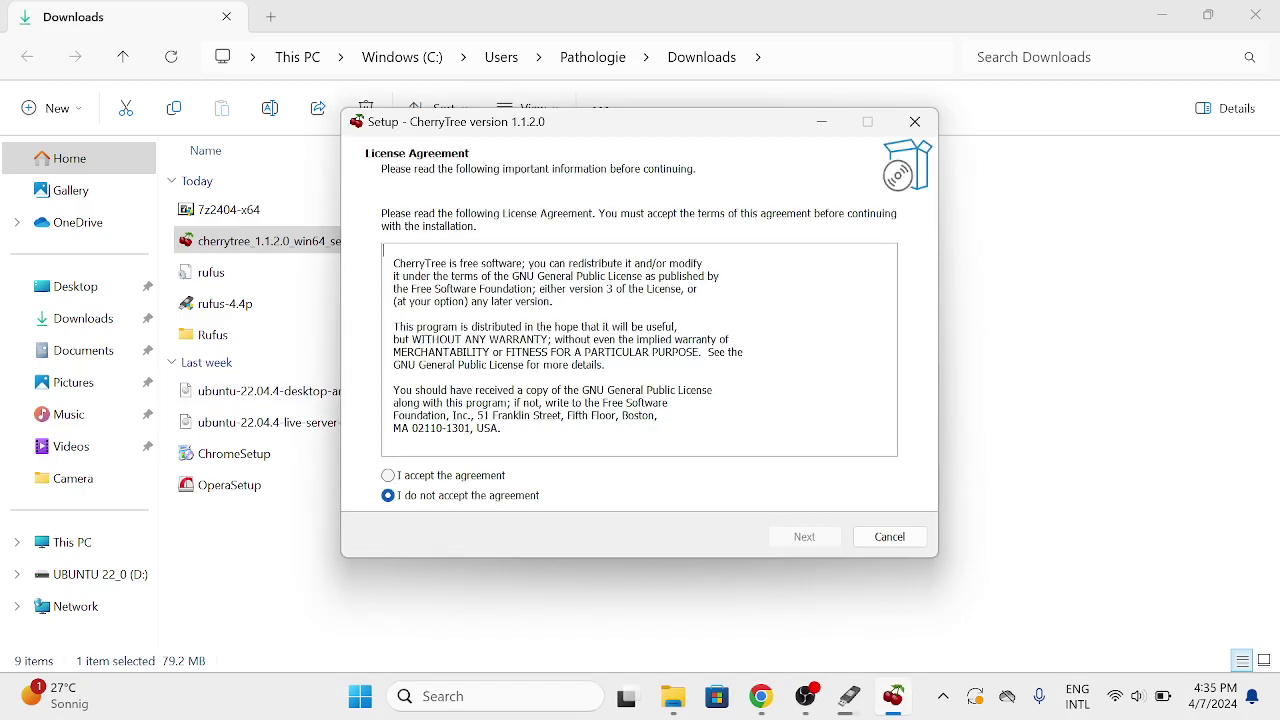
Step: Accept the license, keep the default folder, add a desktop shortcut, and install CherryTree
click(388, 475)
click(804, 536)
click(804, 536)
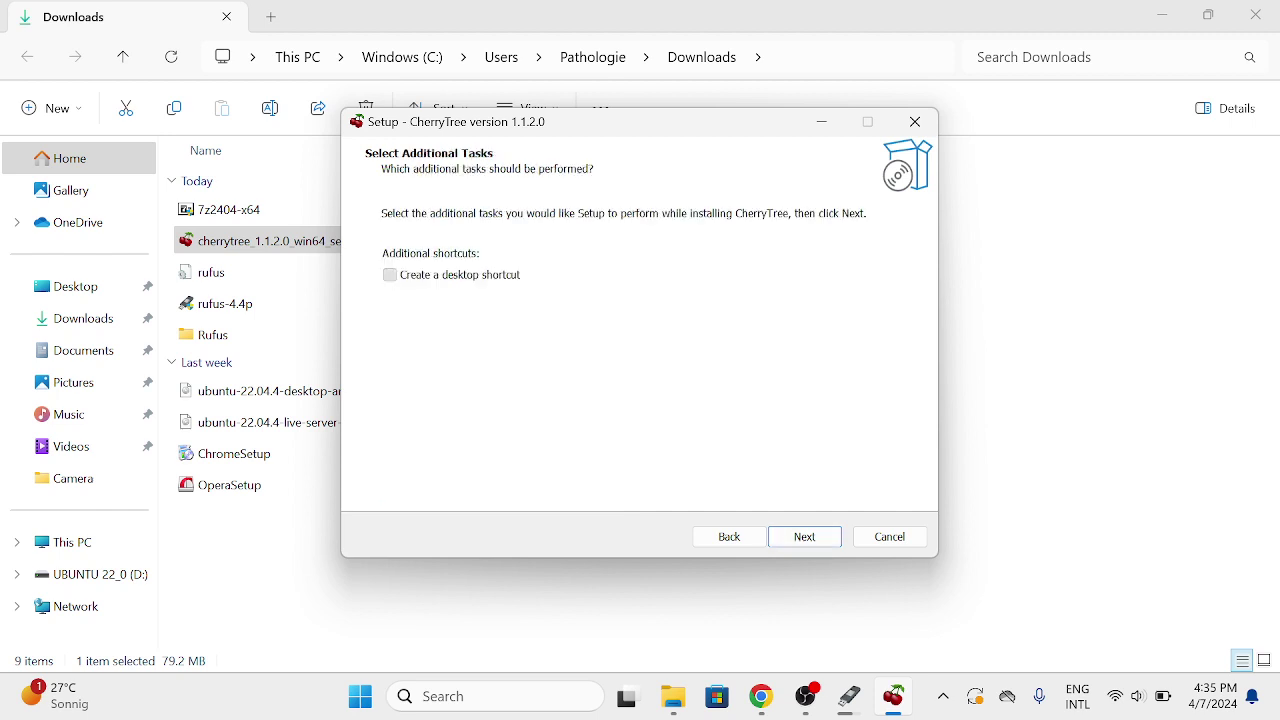
click(389, 274)
click(804, 536)
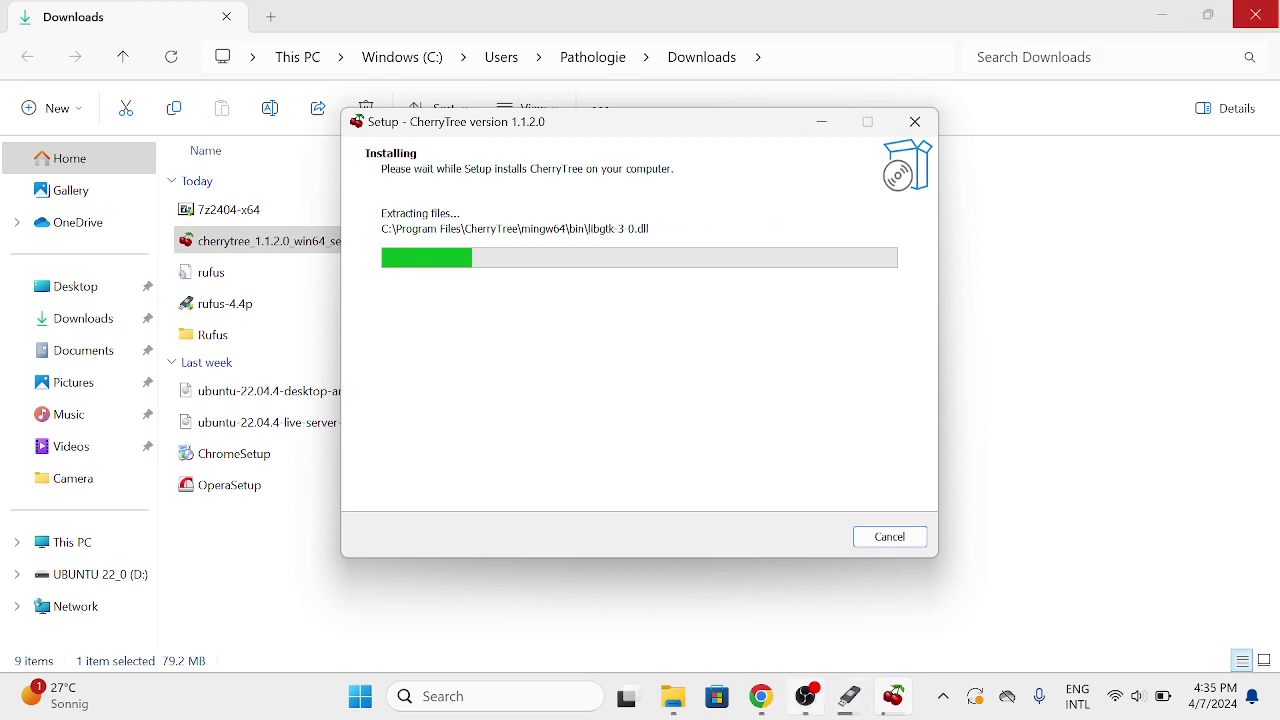
Step: Move the Rufus window to the left, minimize it, and return to the Downloads folder
key(alt+Tab)
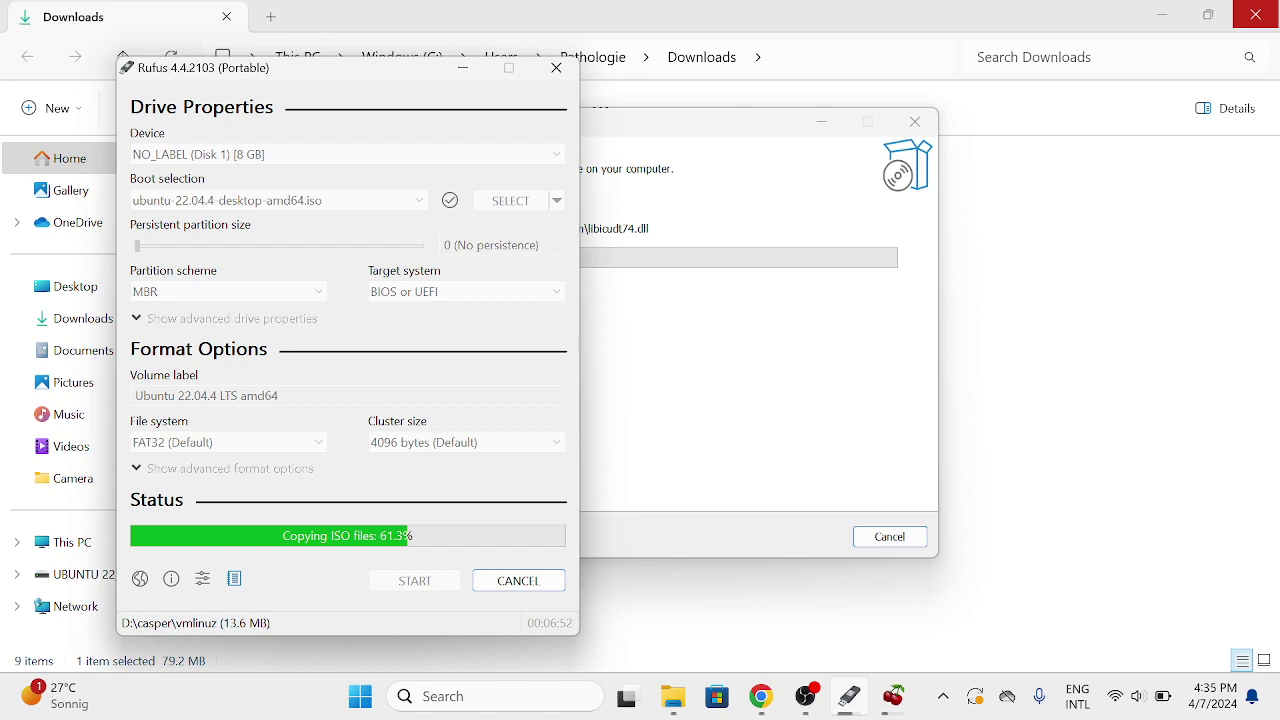
mouse_move(388, 72)
mouse_down()
mouse_move(118, 52)
mouse_move(281, 106)
mouse_up()
key(alt+Tab)
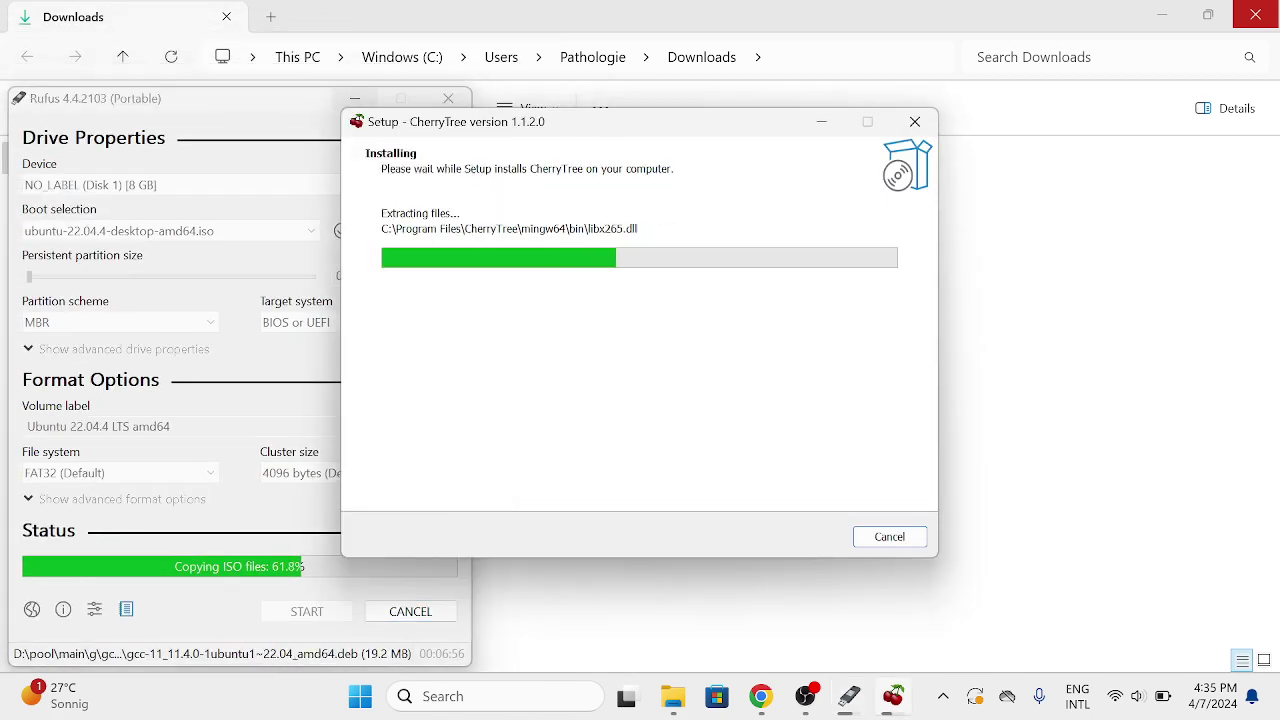
key(alt+Tab)
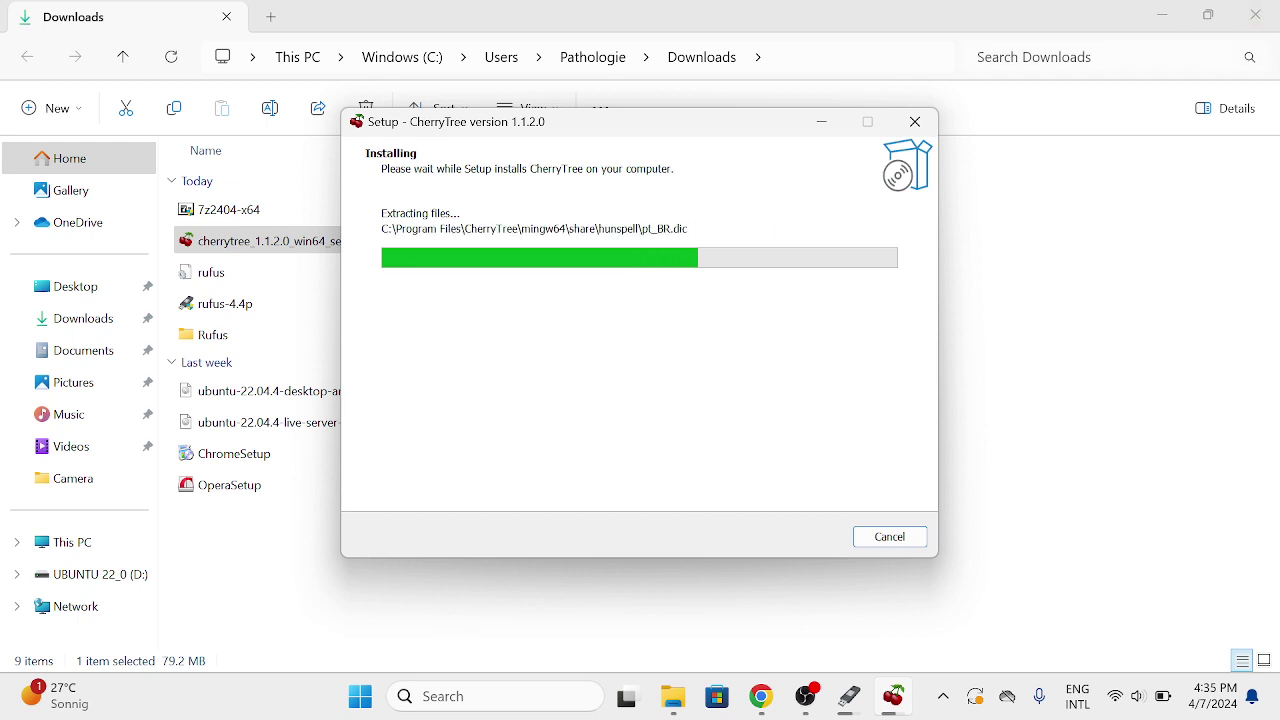
key(alt+Tab)
Step: Rerun 7z2404-x64, close its completion notice, and bring Rufus back from the taskbar
click(229, 209)
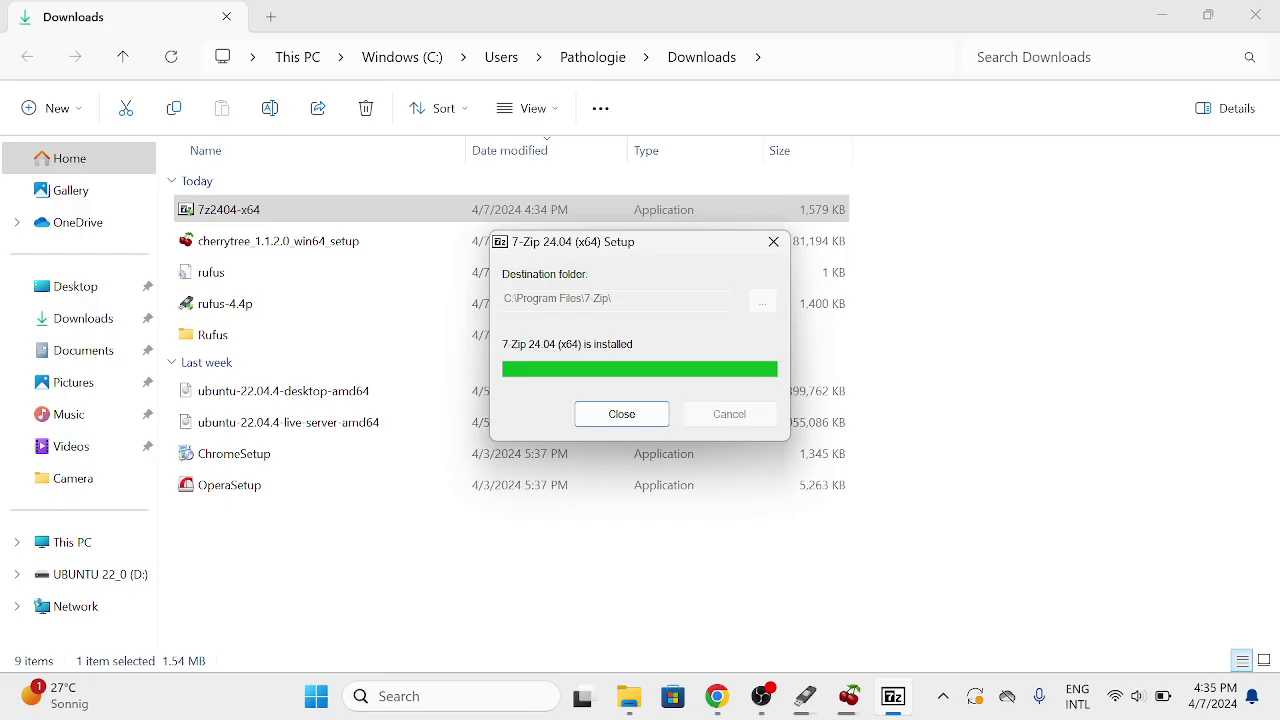
key(Return)
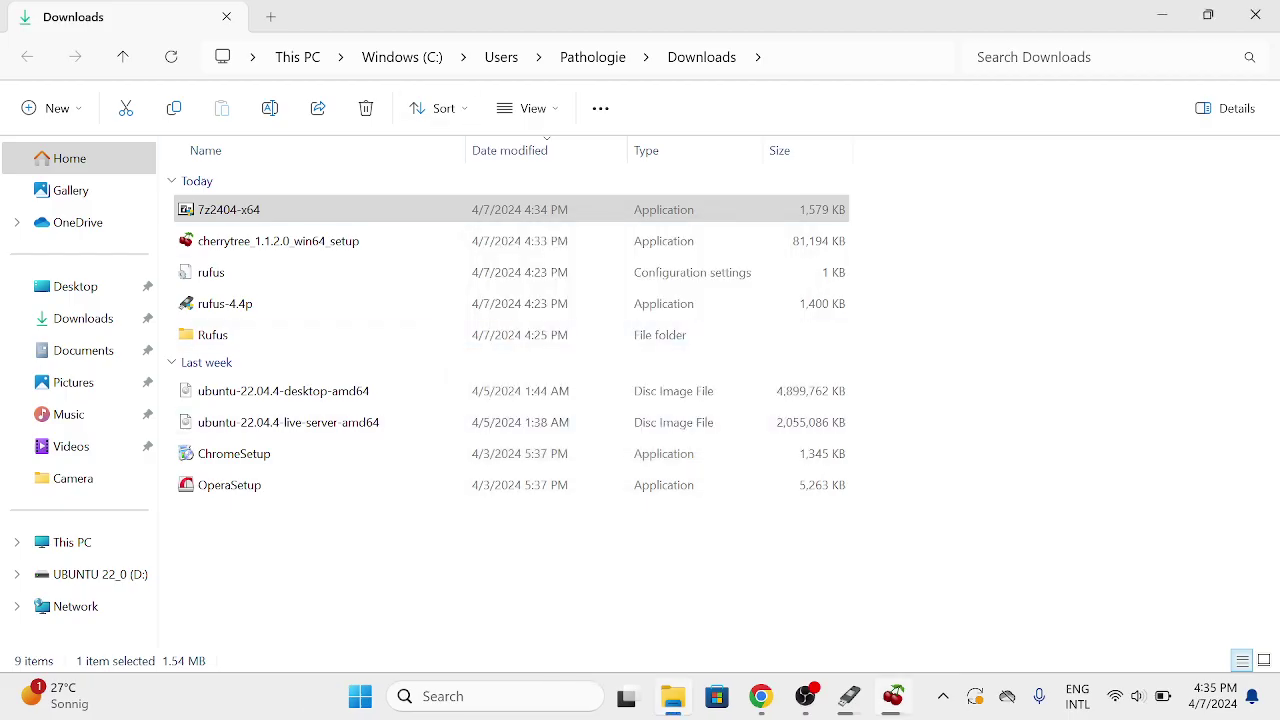
click(848, 696)
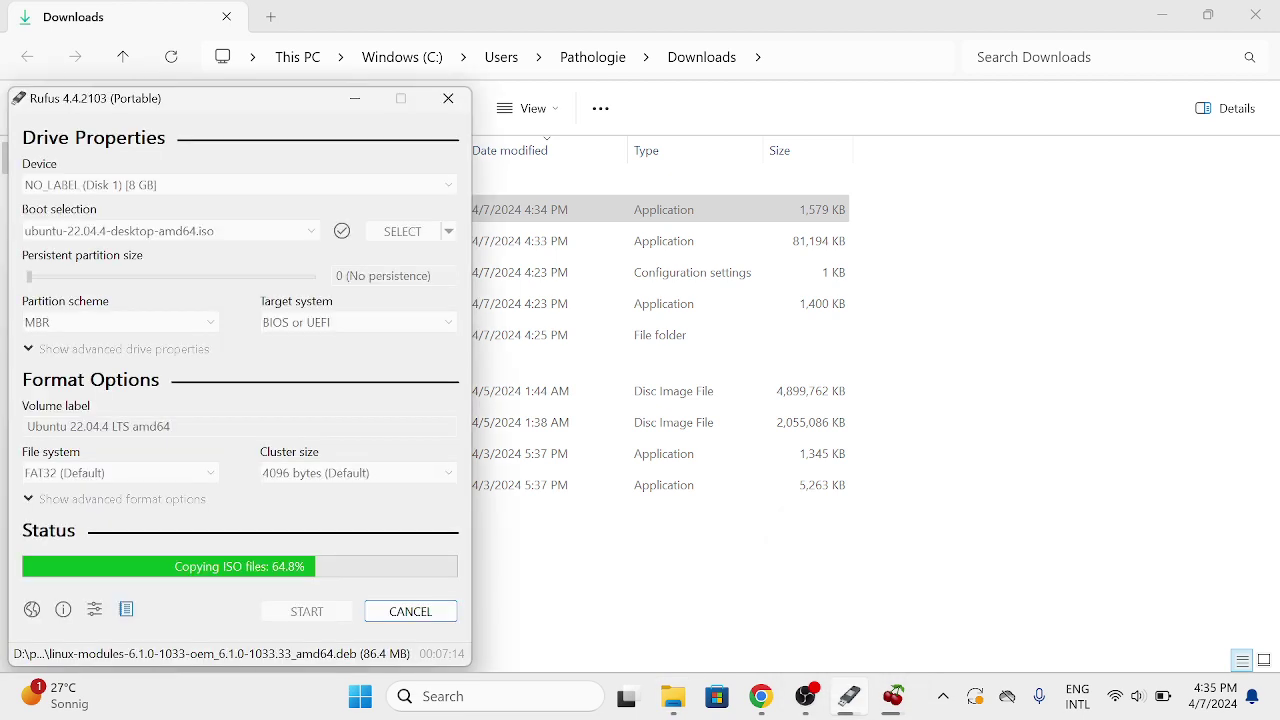
click(848, 696)
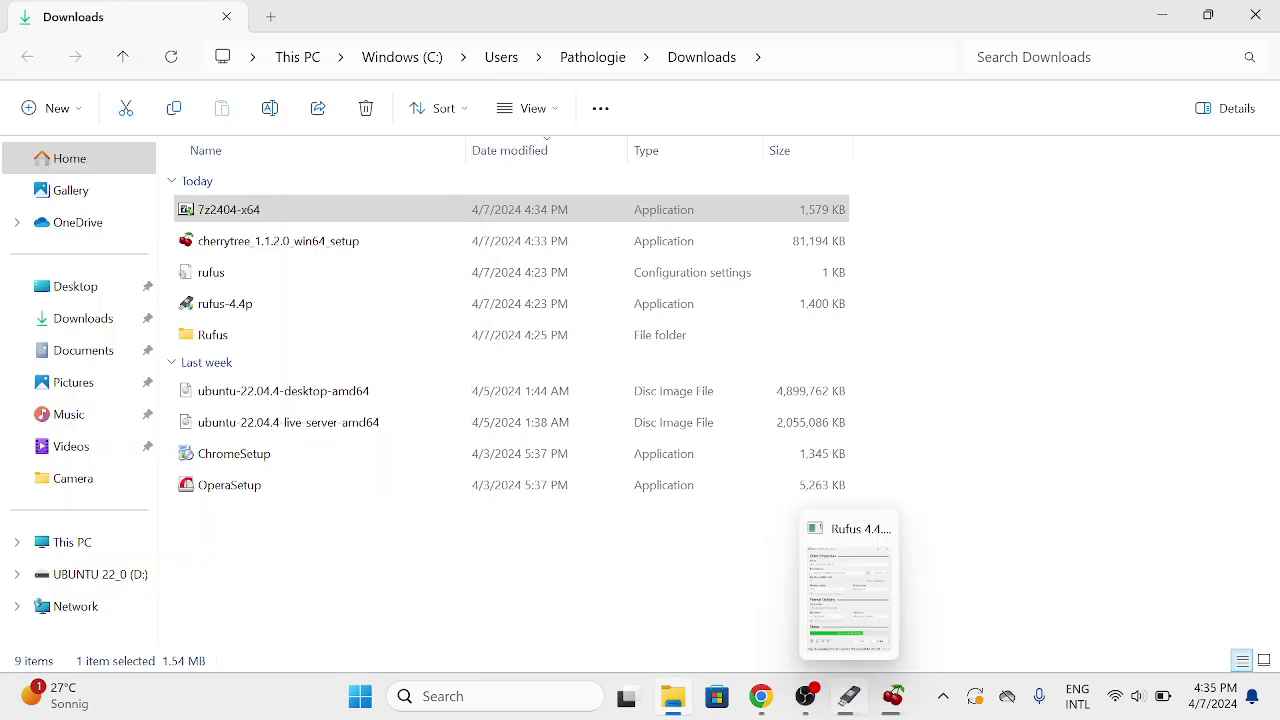
click(893, 696)
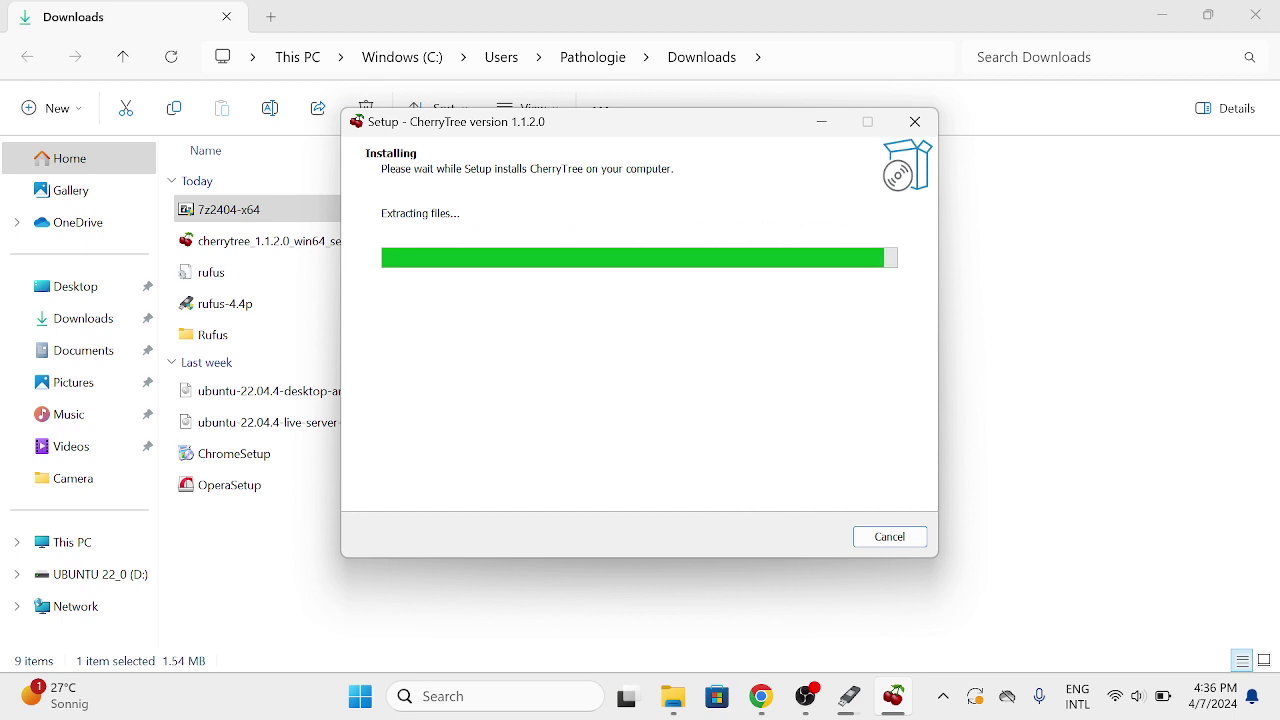
click(270, 391)
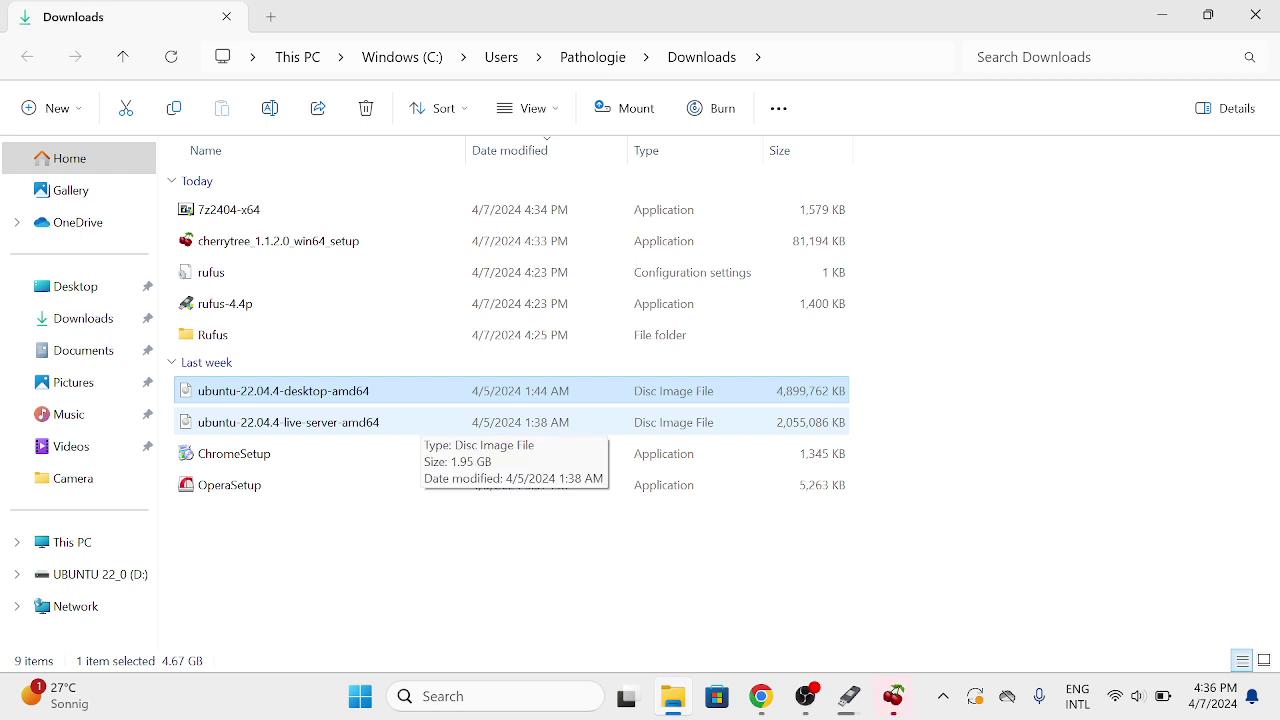
Step: Return to the CherryTree Setup window showing 'Completing the CherryTree Setup Wizard'
key(Down)
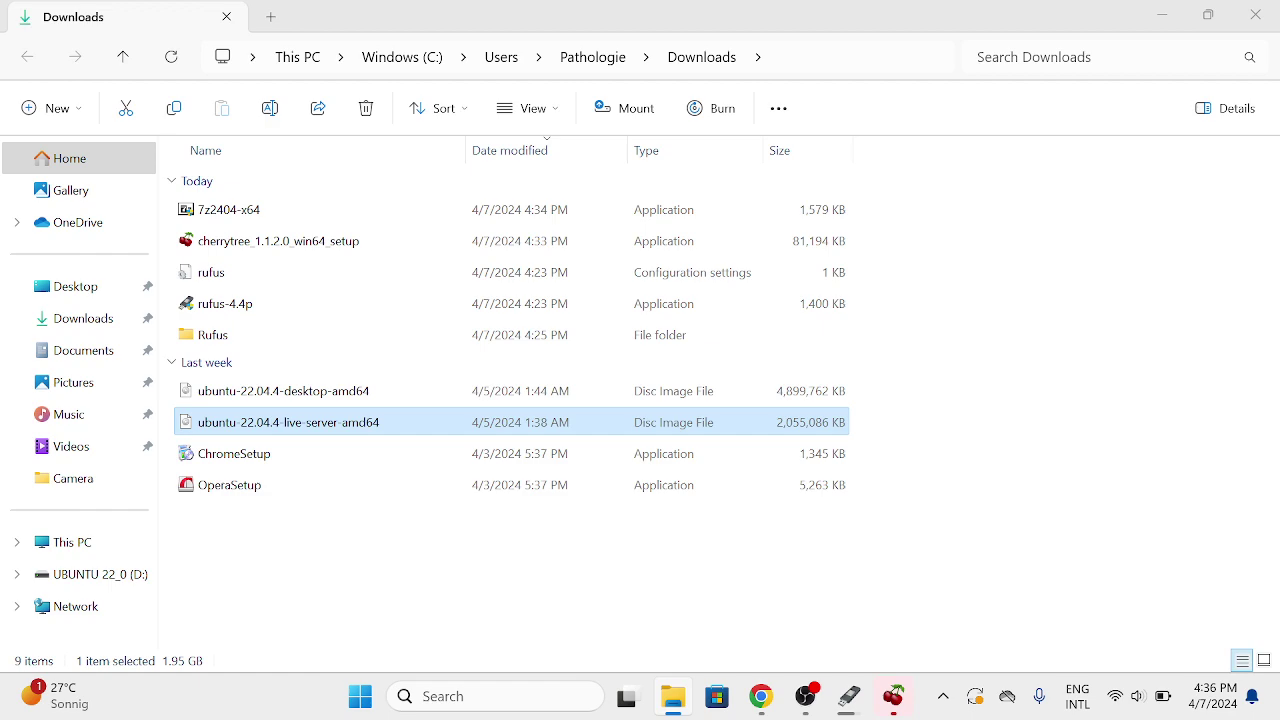
key(alt+Tab)
Step: Finish CherryTree setup, close Downloads, show the desktop, and launch CherryTree from its shortcut
key(Return)
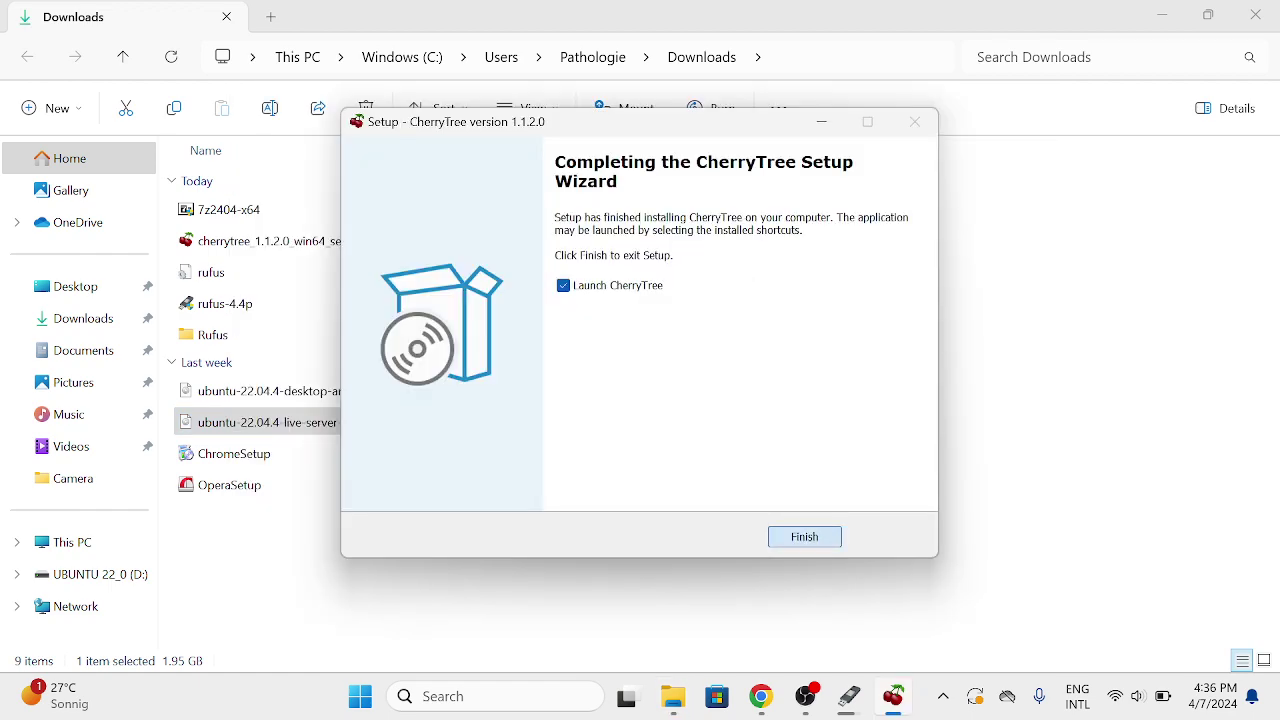
click(1256, 15)
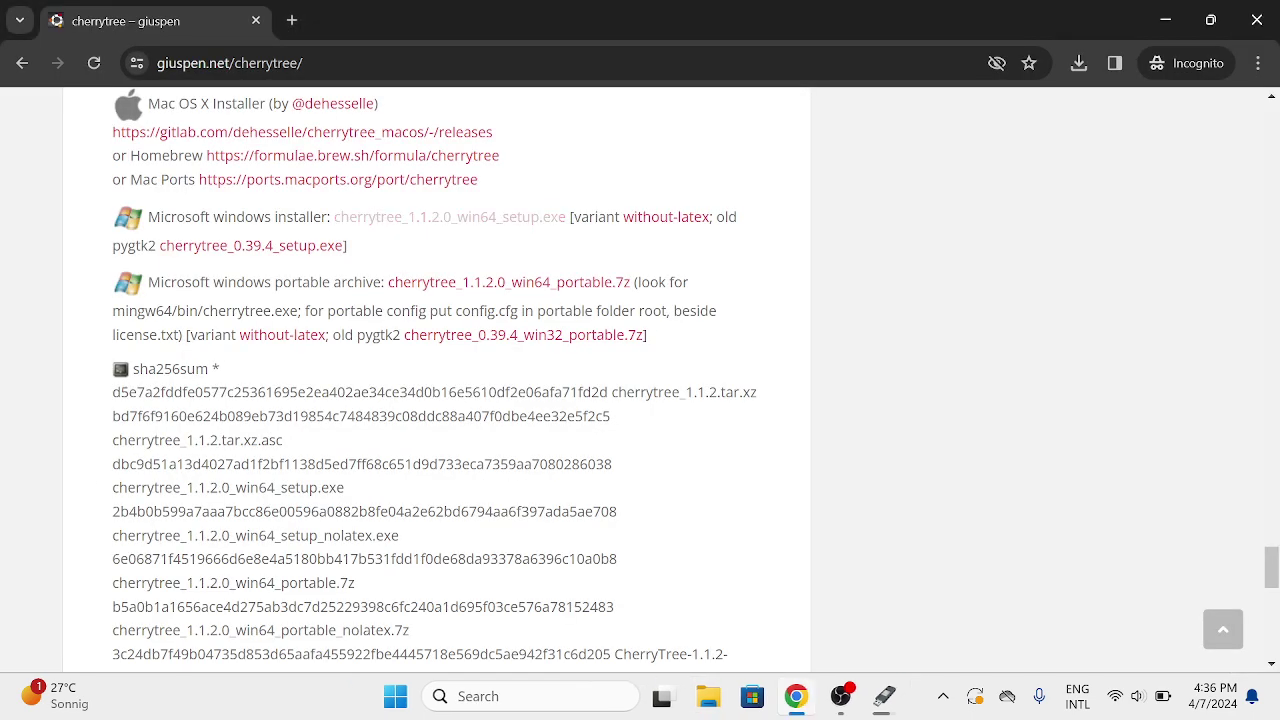
key(alt+Tab)
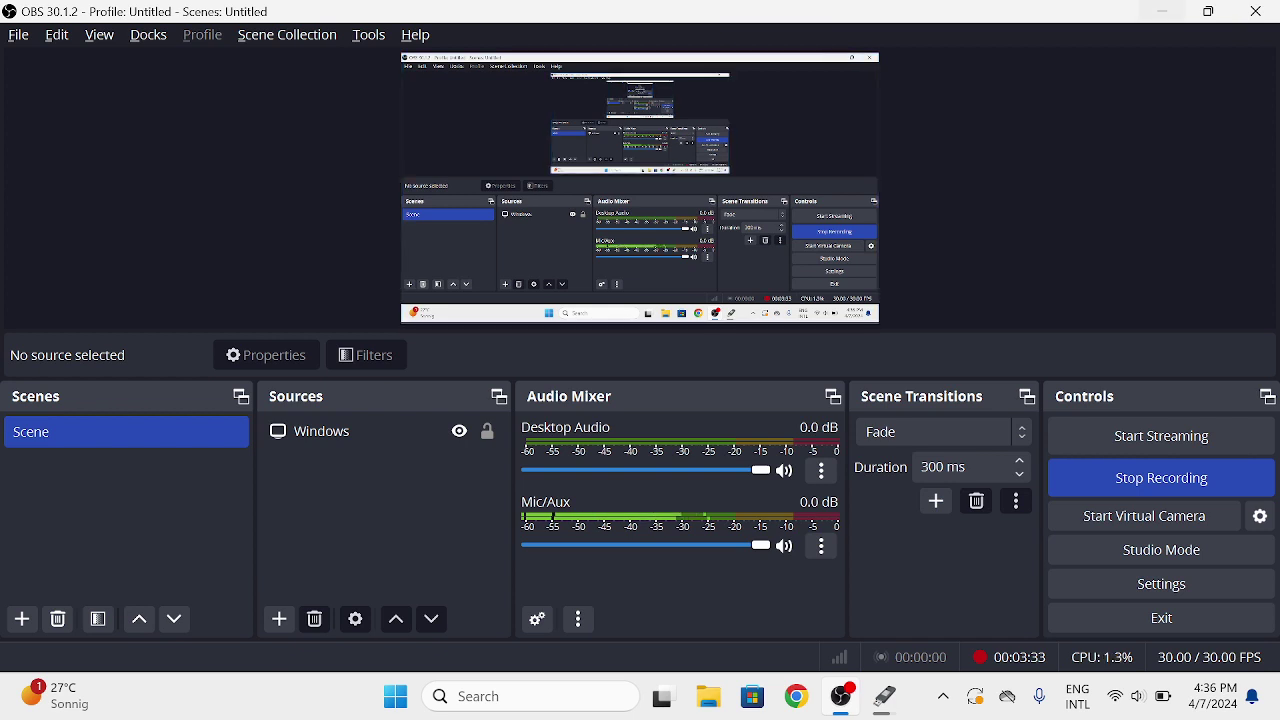
key(super+d)
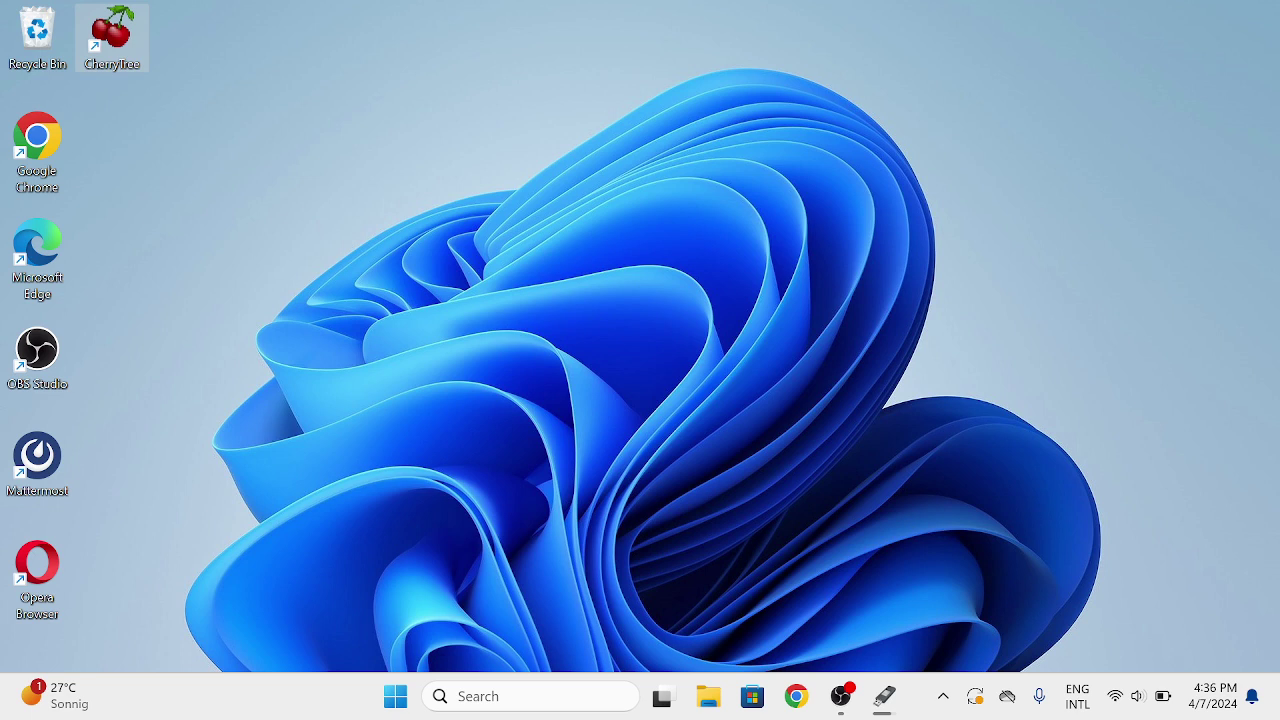
right_click(918, 698)
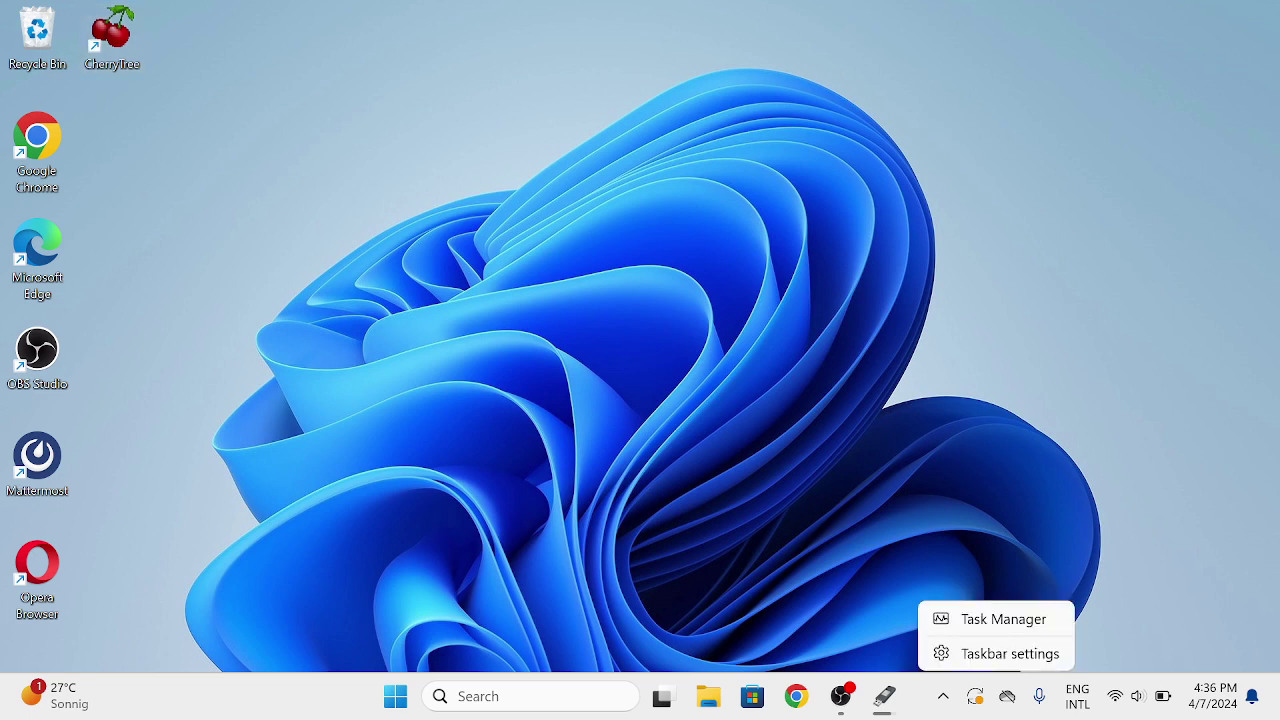
double_click(111, 35)
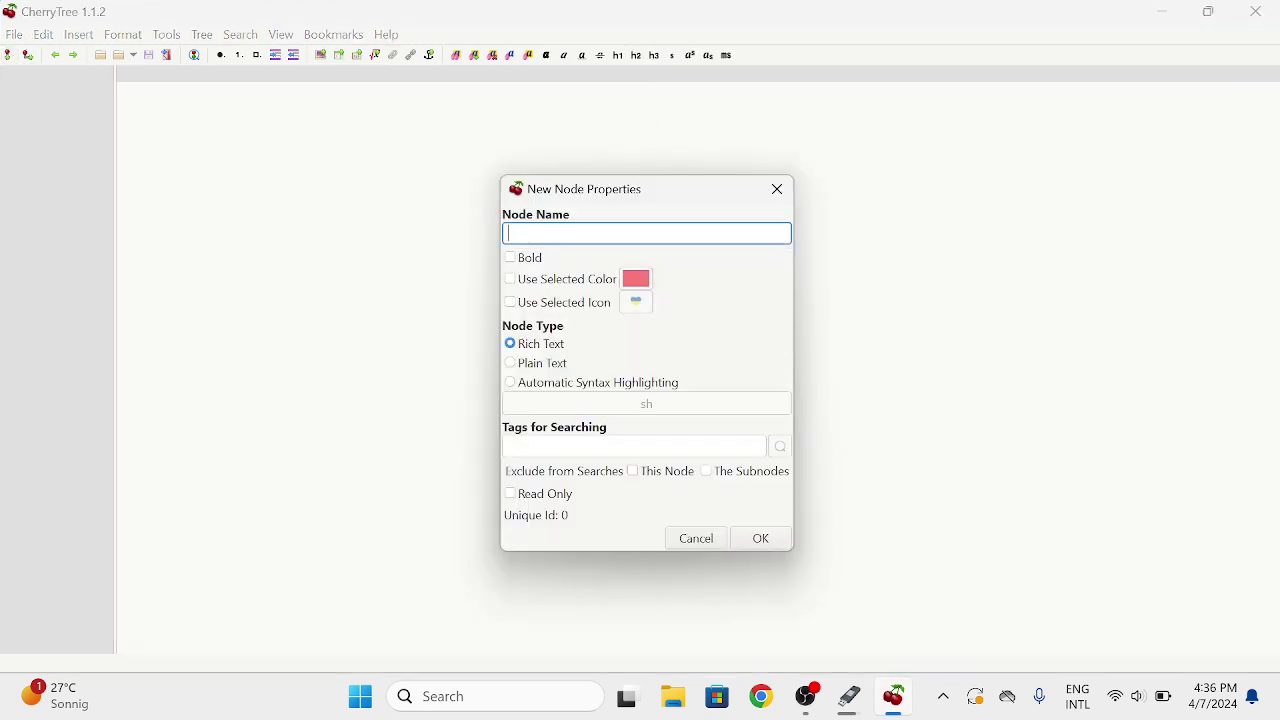
Step: Enter 'Ubuntu Server Install Instructions' as the new top-level node's name
text(Ubuntu )
text(Ser)
key(BackSpace)
key(BackSpace)
key(BackSpace)
text(Ins)
text(tall Instructi)
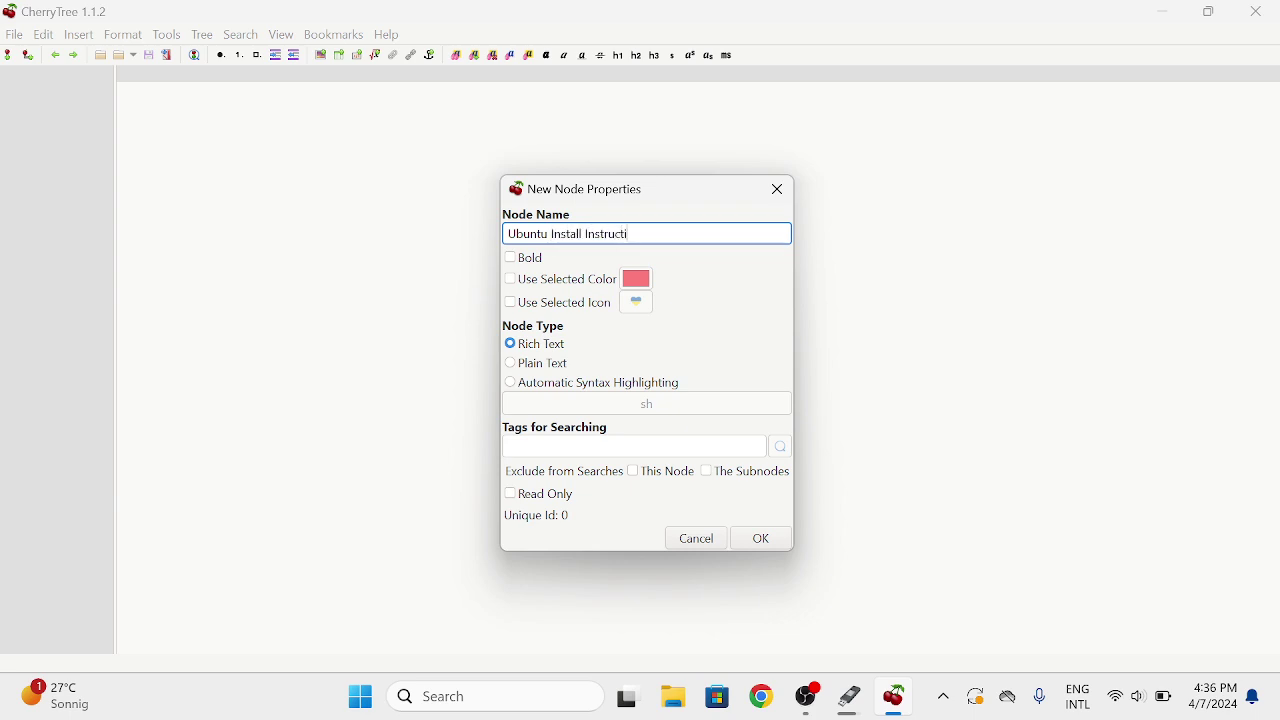
text(ons)
text(Serv)
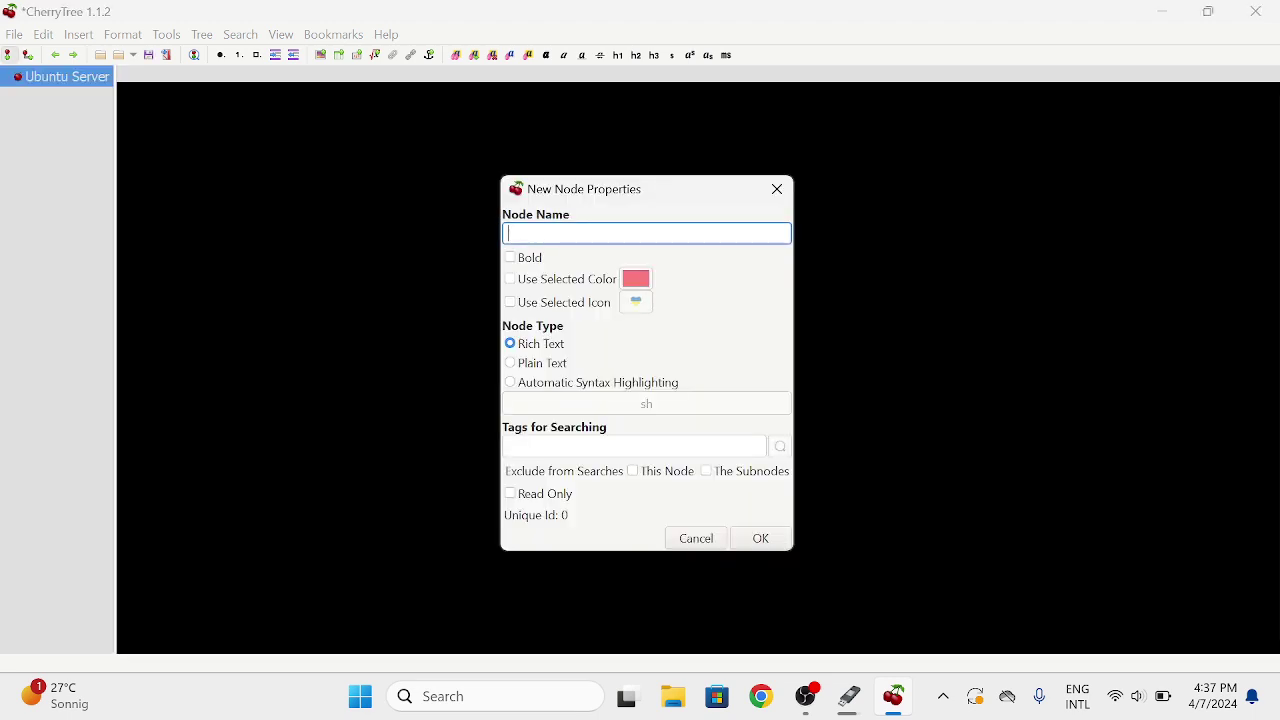
Step: Add child node '1. Make bootable drive' containing the text 'make a bootable drive with rufus'
click(777, 189)
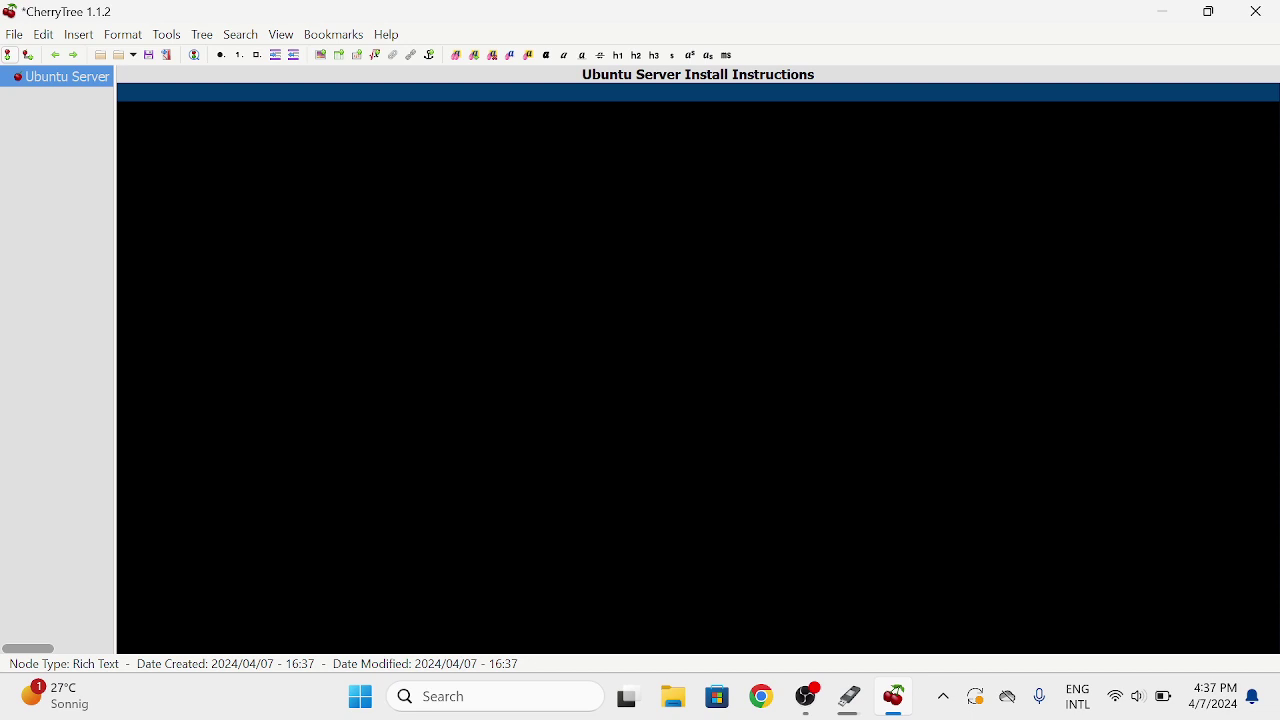
key(ctrl+shift+n)
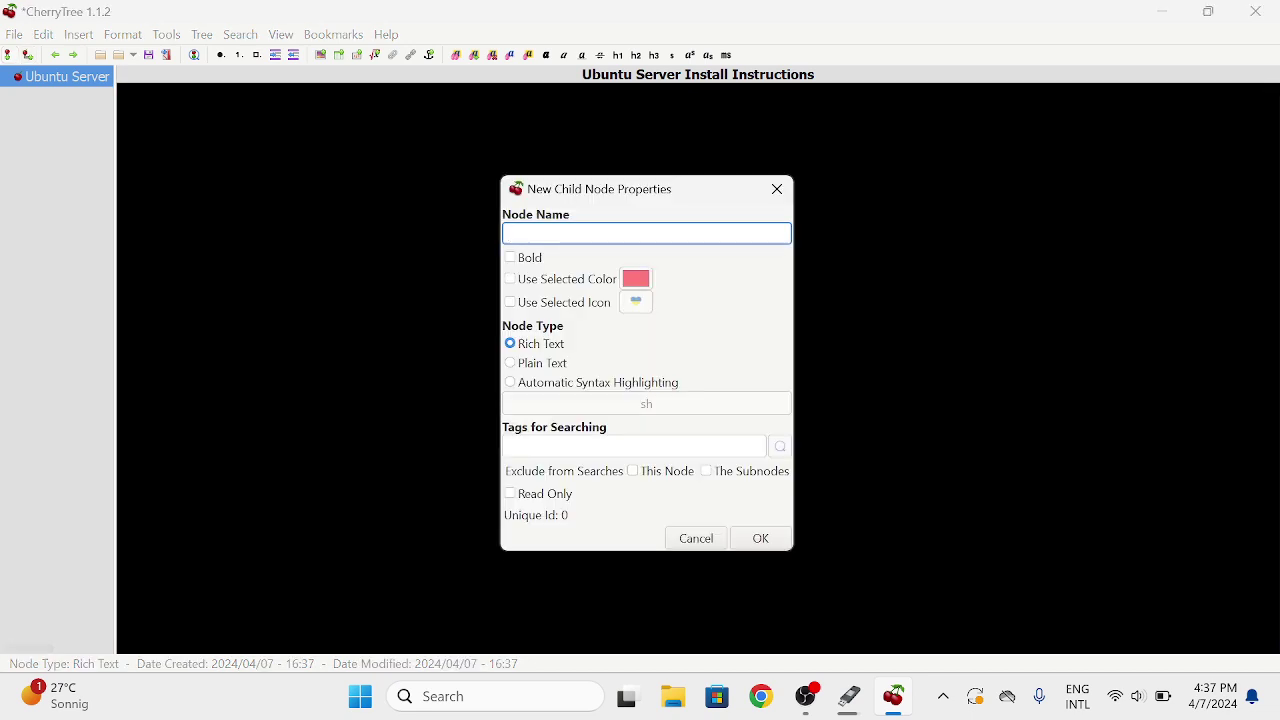
text(1. Make a)
key(BackSpace)
text(ISOb)
key(BackSpace)
key(BackSpace)
key(BackSpace)
text(bootab)
text(le drive)
key(Return)
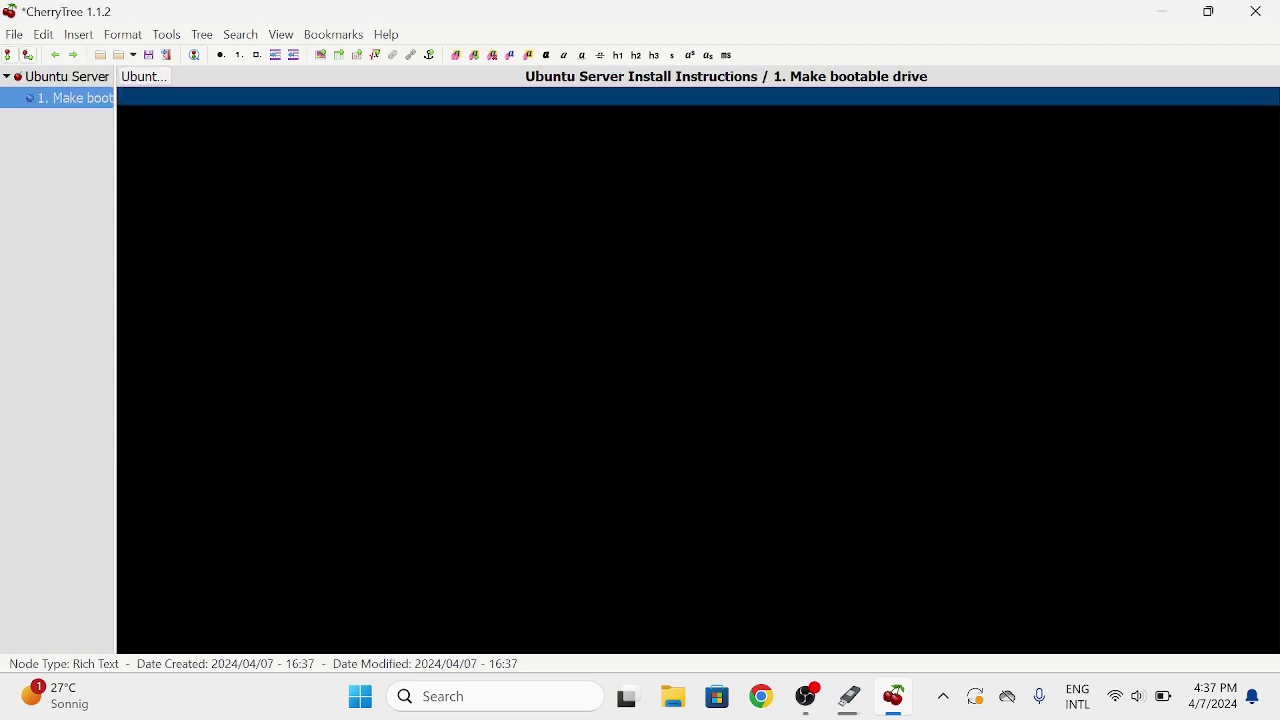
text(make a )
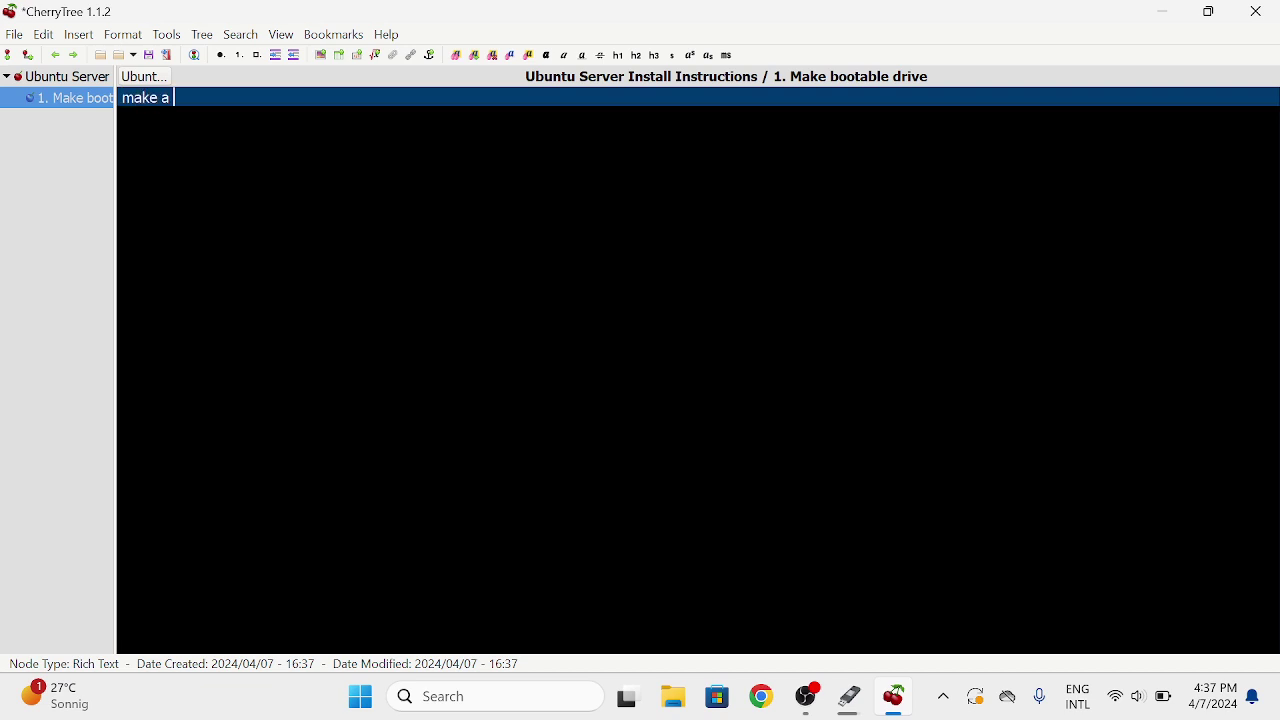
text(bootable drive w)
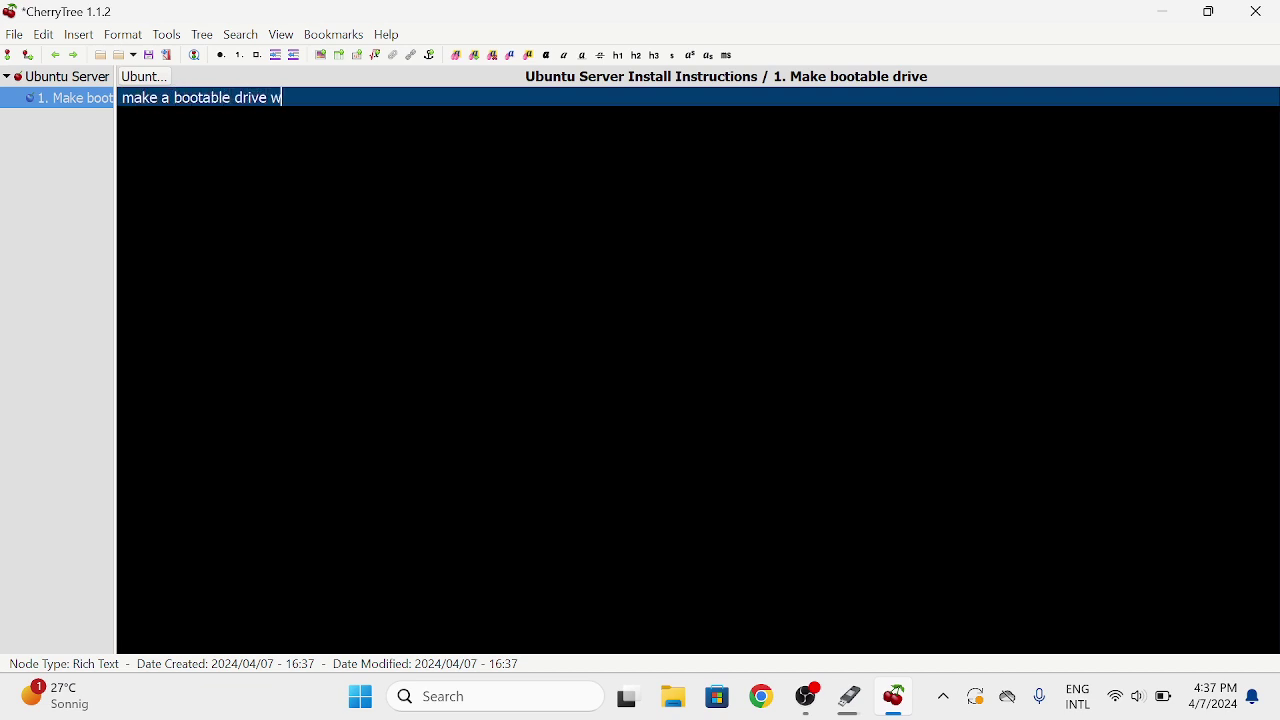
text(ith rufus)
Step: Choose Single SQLite File (.ctb) storage with autosave every 0.5 minutes
key(ctrl+s)
key(super+shift+s)
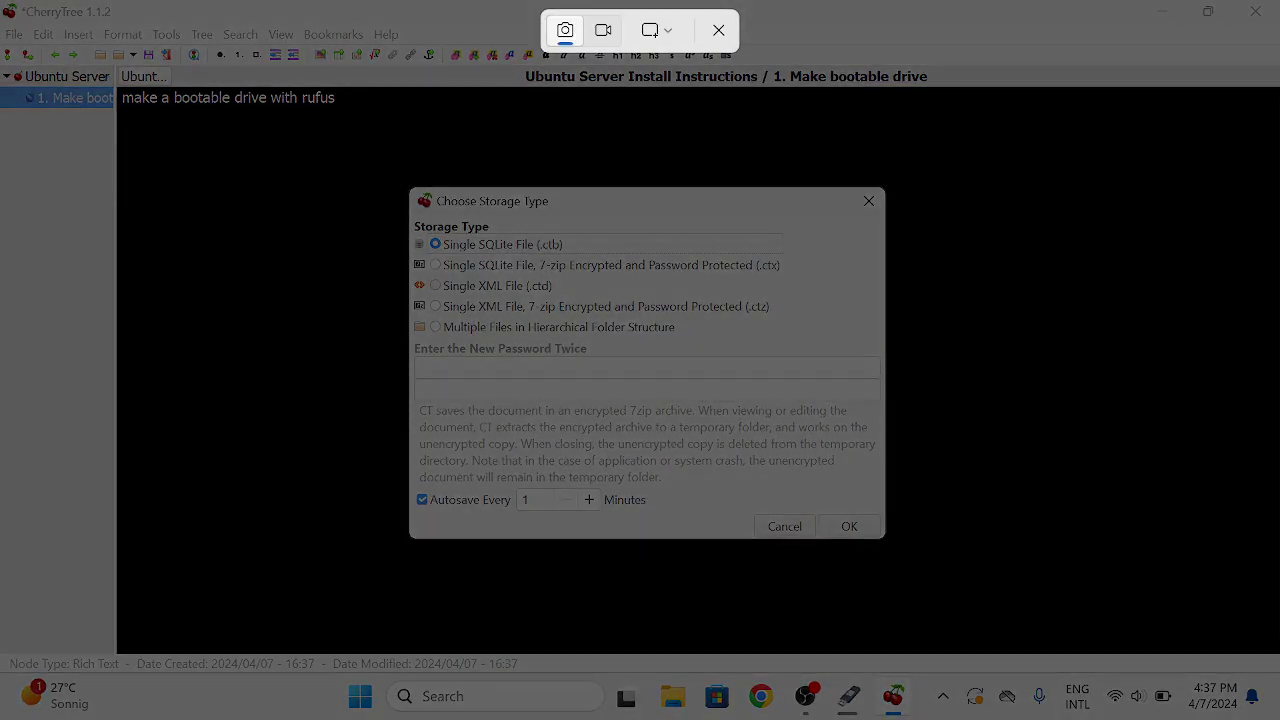
key(Escape)
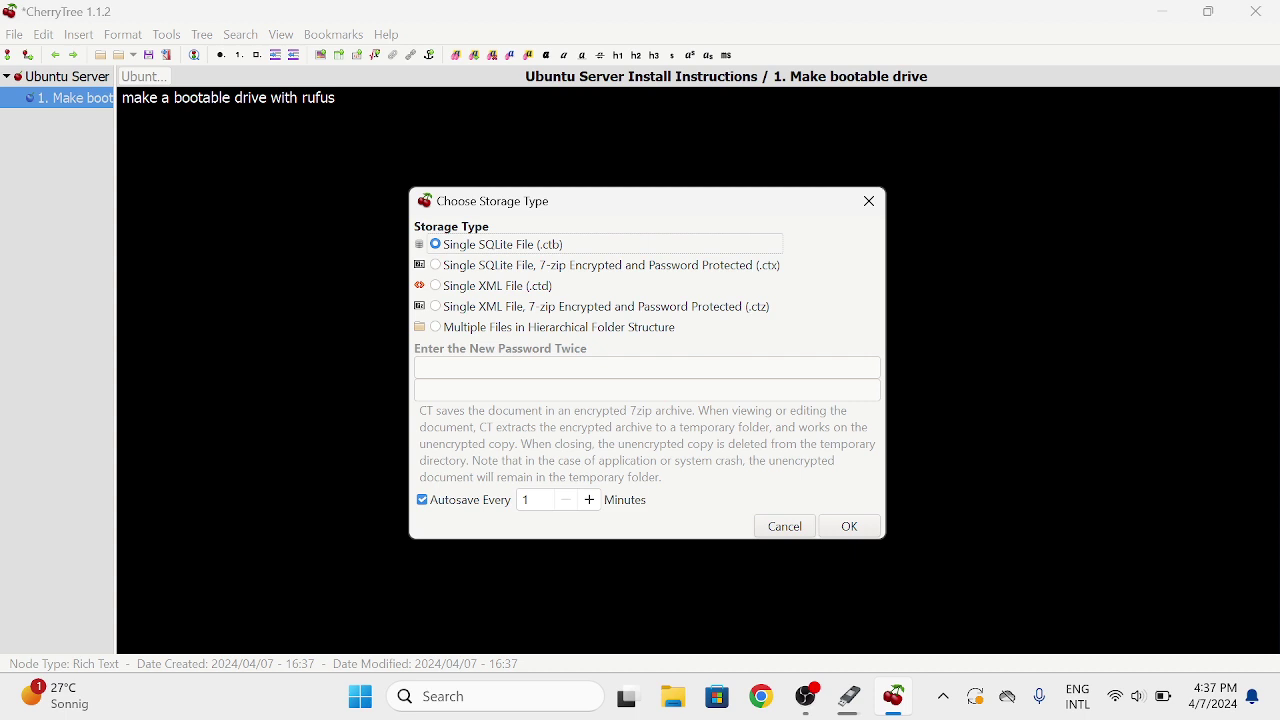
key(Tab)
key(Tab)
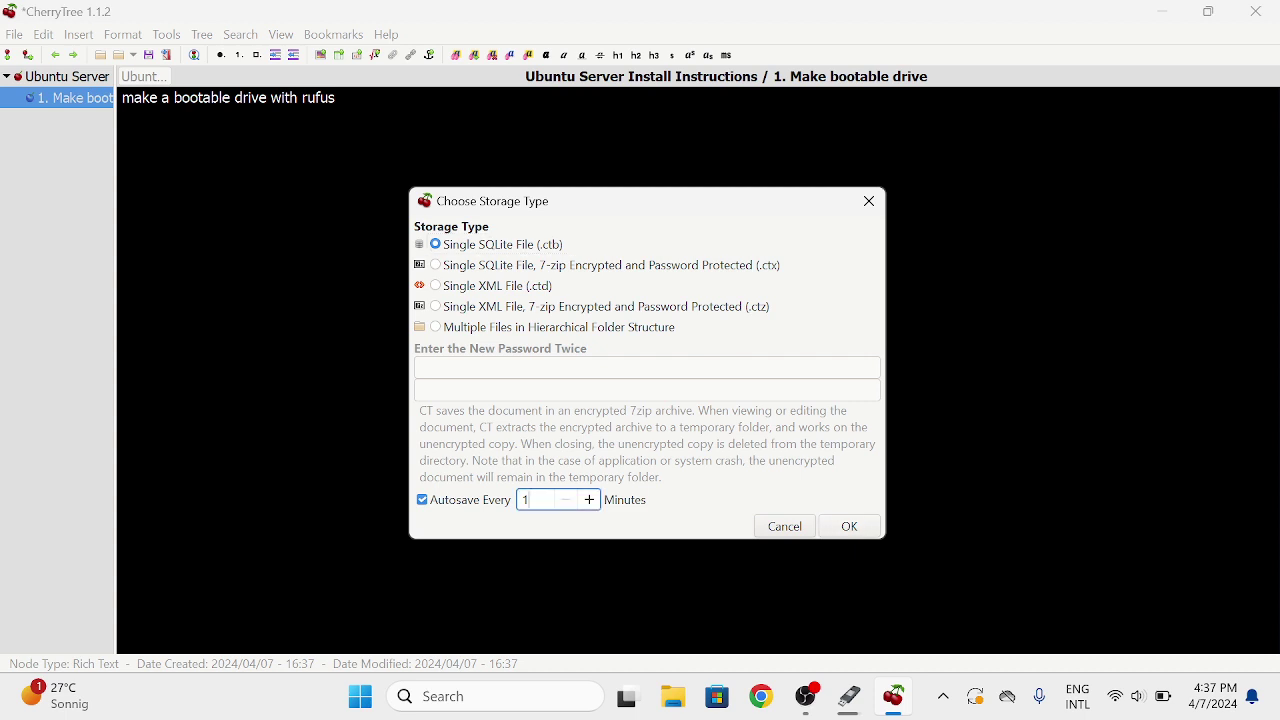
key(BackSpace)
text(0.5)
key(Tab)
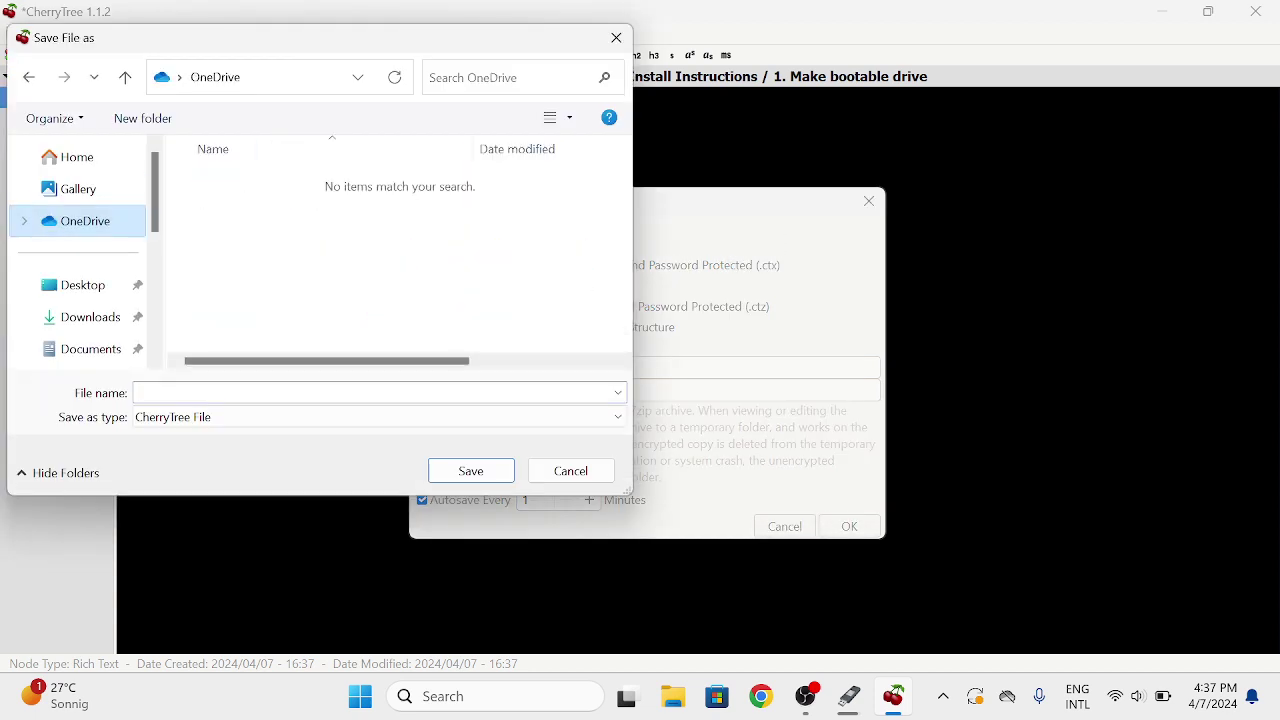
Step: Save the file on the Desktop under the name 'Ubuntu Server Installation'
click(82, 285)
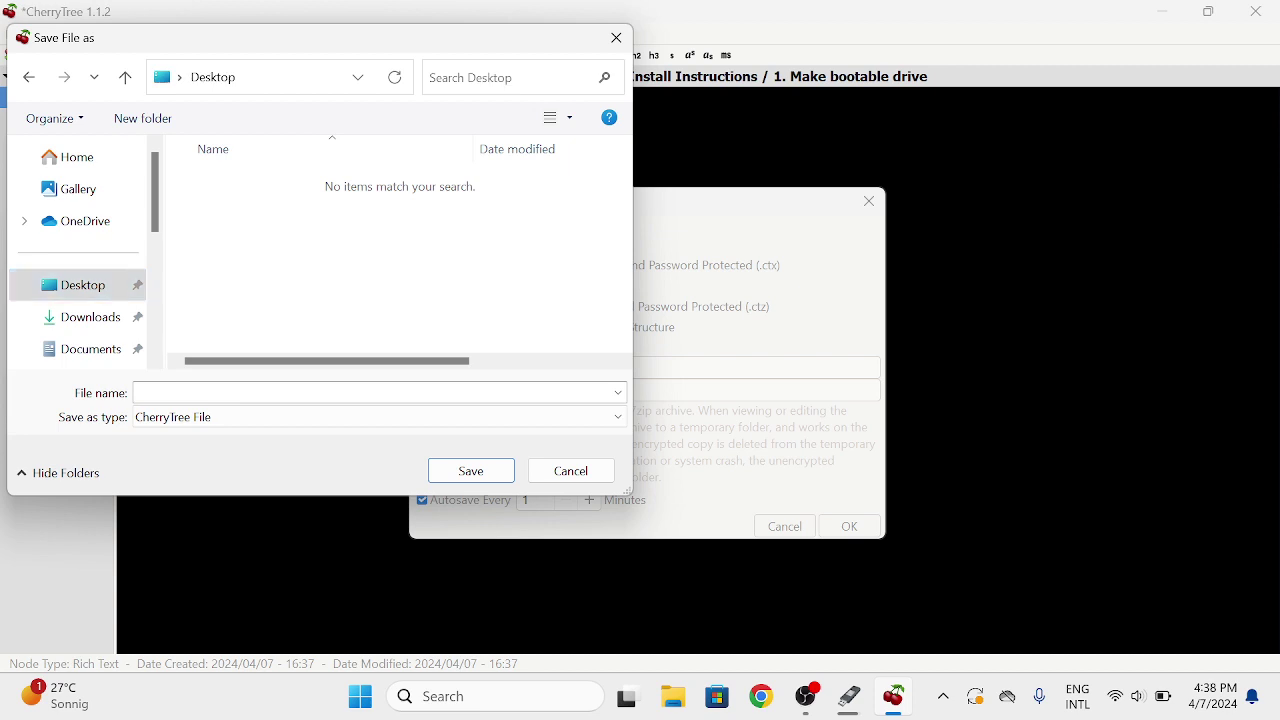
right_click(346, 242)
key(Escape)
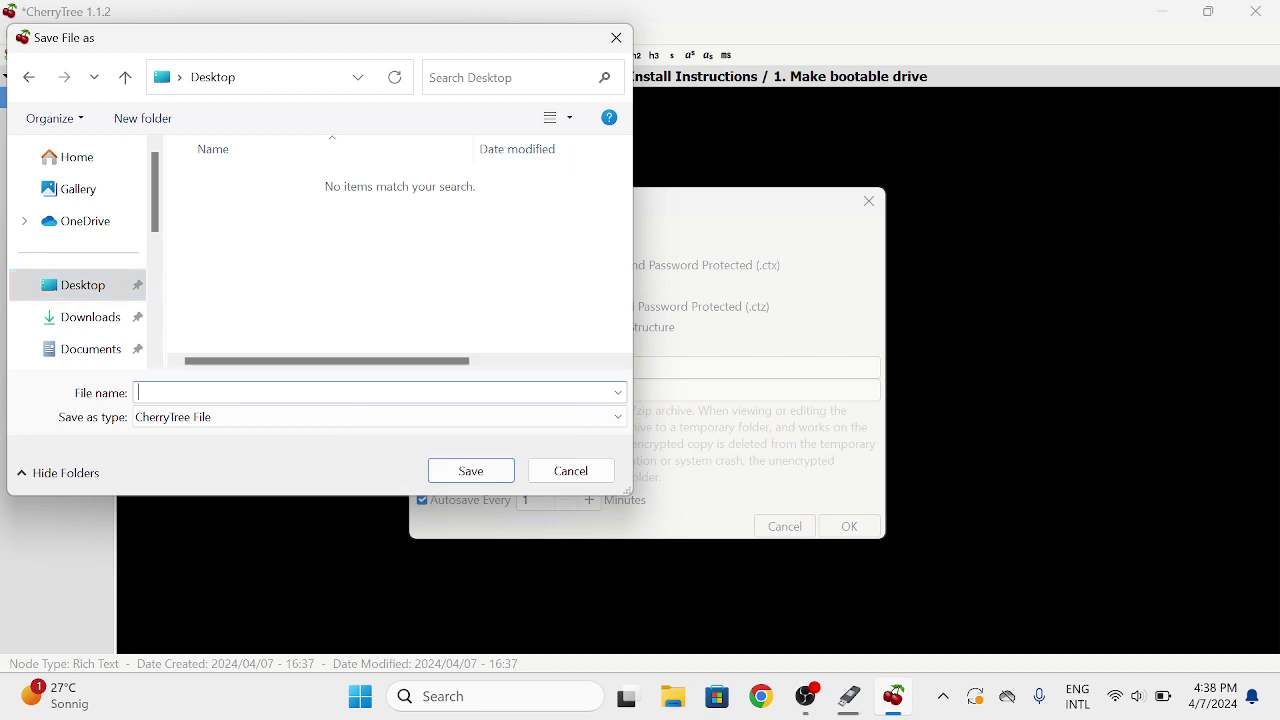
text(Ubuntu Ser)
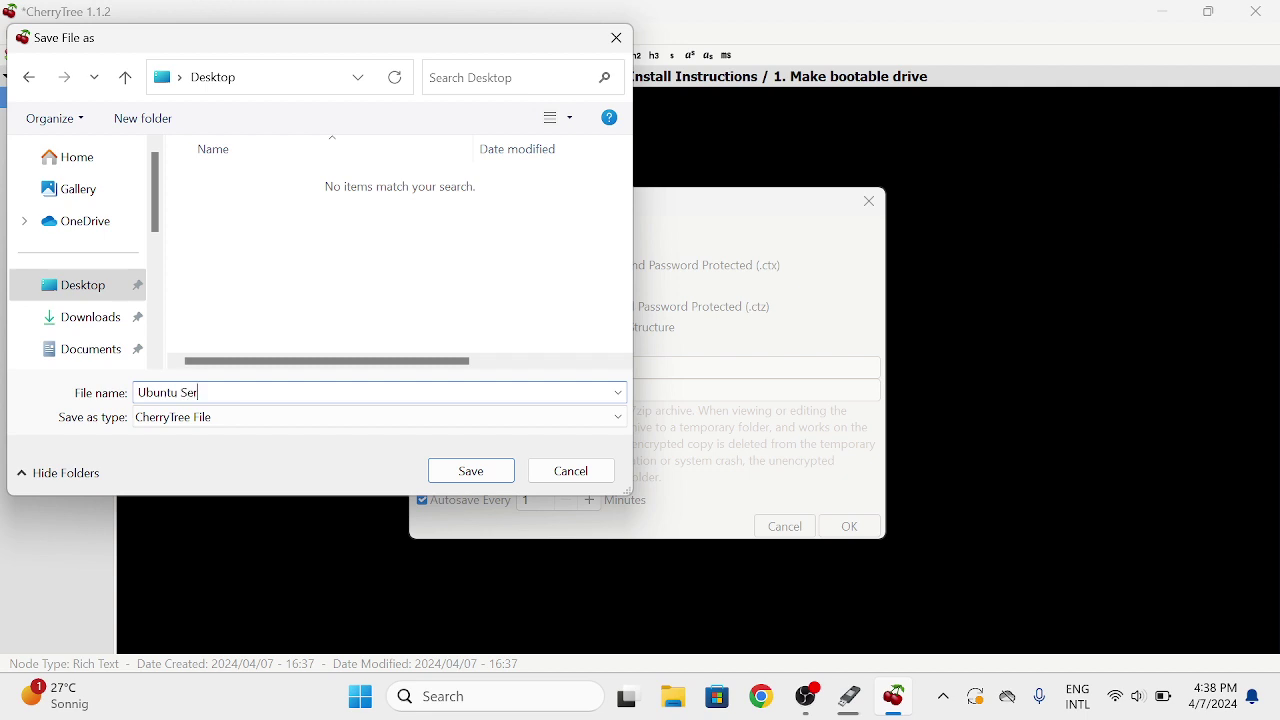
text(ver ins)
key(BackSpace)
key(BackSpace)
key(BackSpace)
text(Installatio)
text(n)
key(Return)
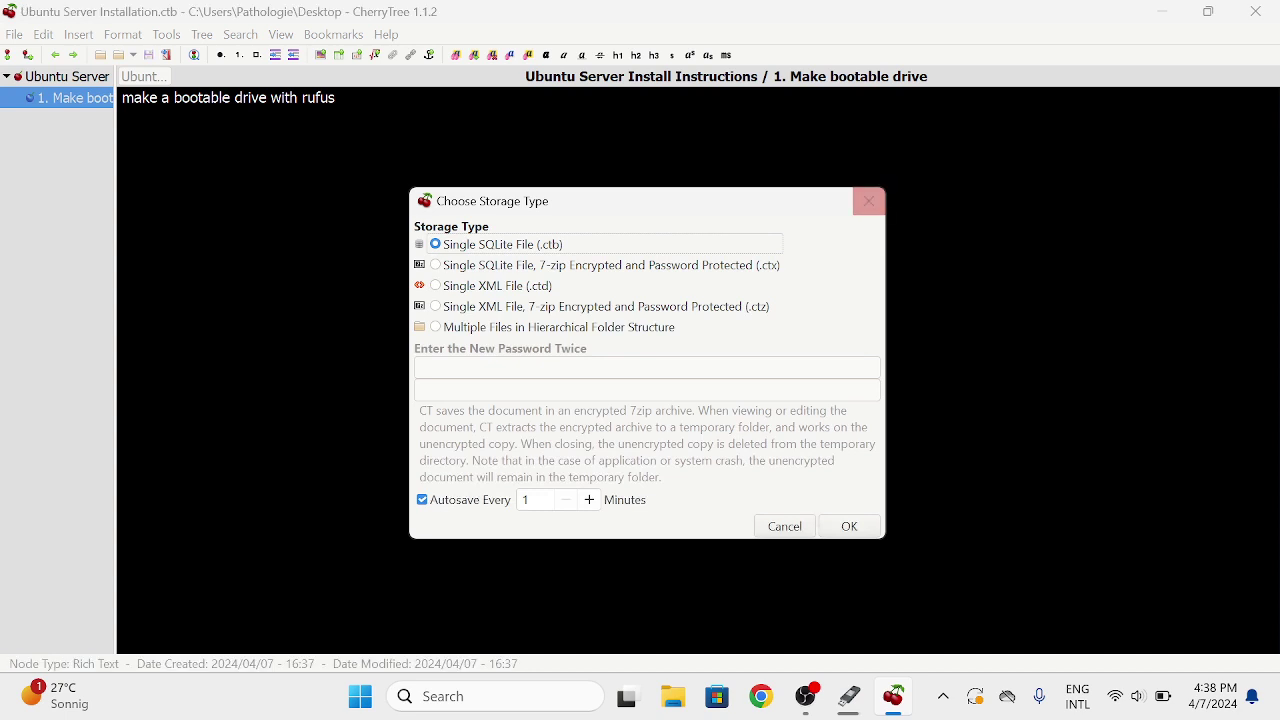
Step: Close the leftover storage-type window and expand the tree to select '1. Make bootable drive'
click(869, 201)
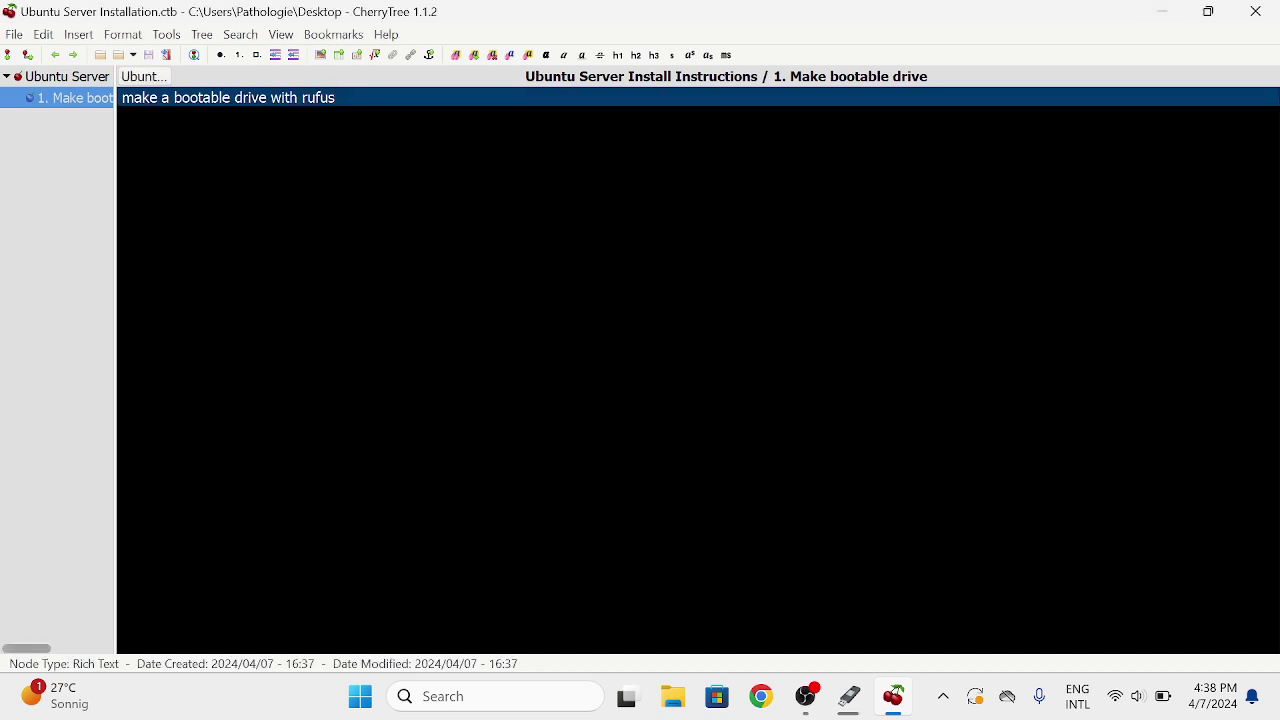
key(ctrl+shift+l)
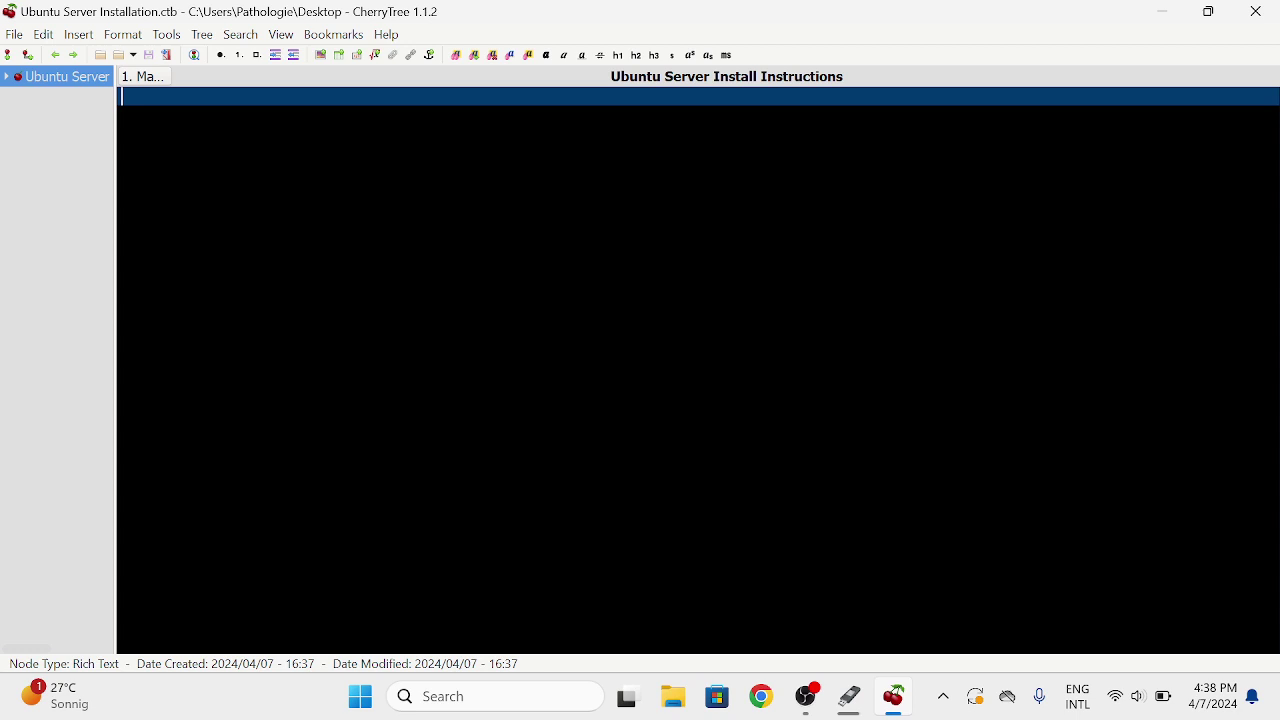
key(ctrl+shift+e)
key(Down)
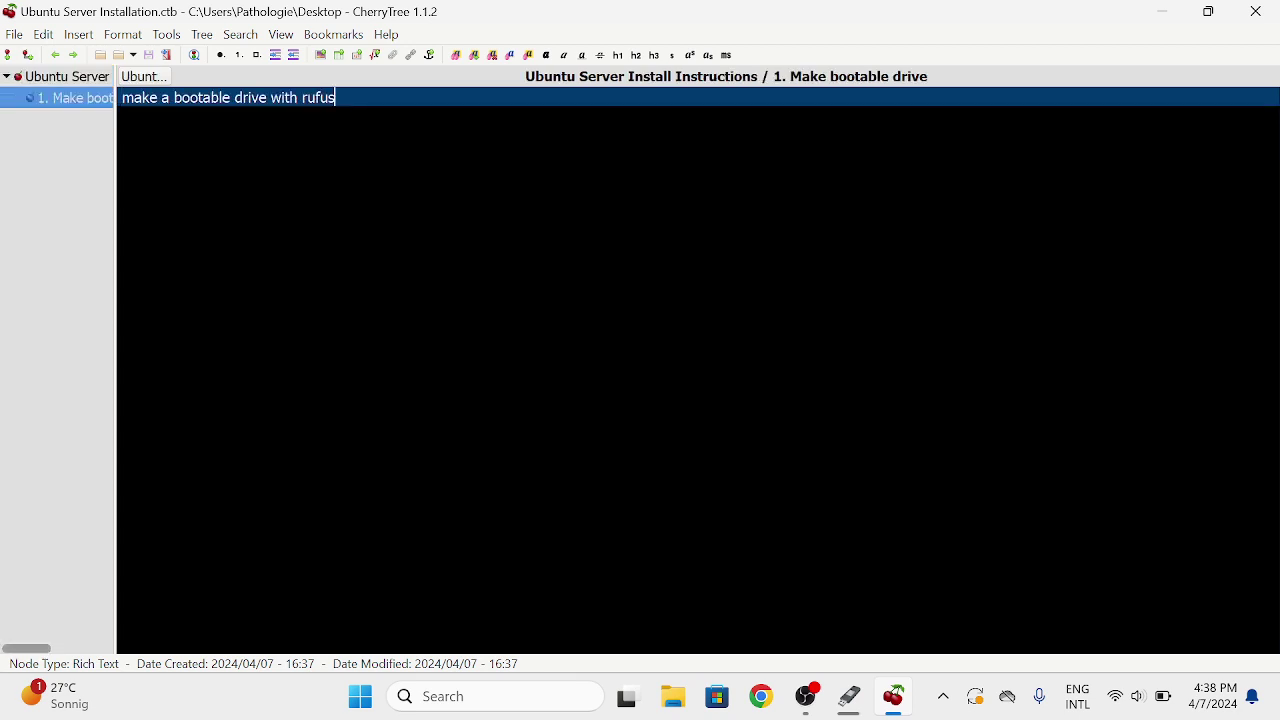
Step: Cancel the accidental new node and switch over to OBS Studio
key(ctrl+n)
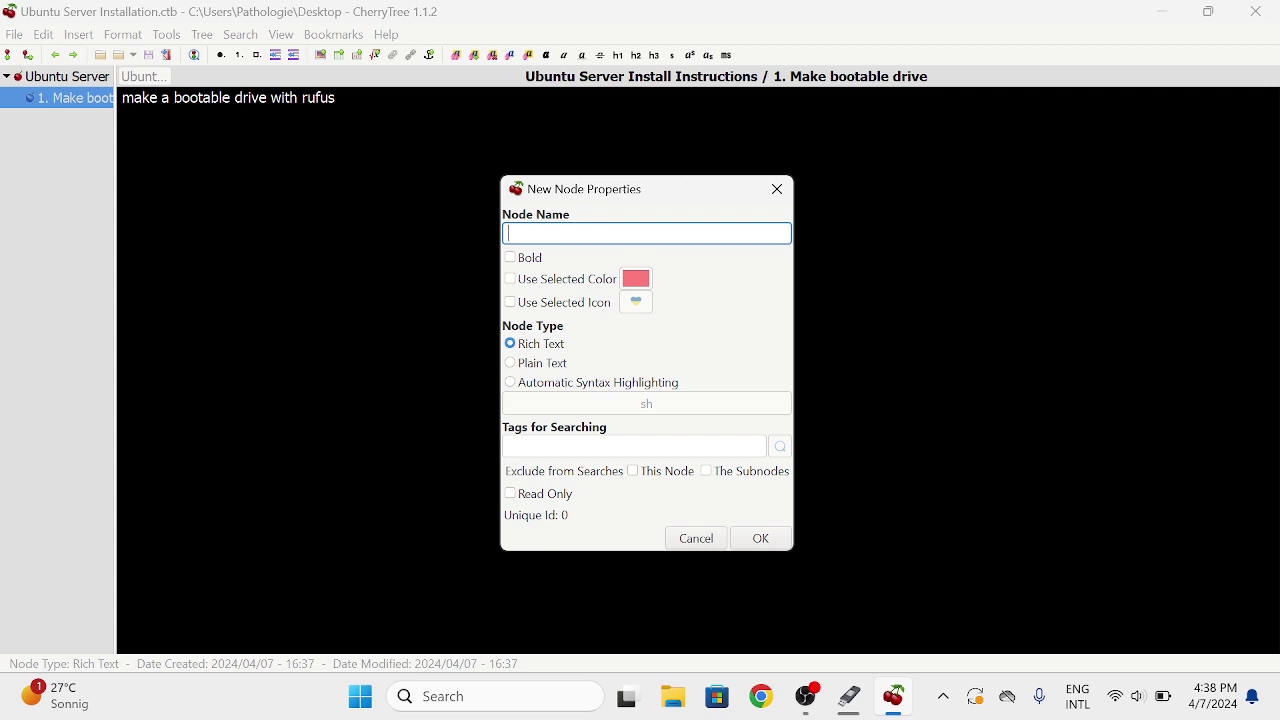
key(Escape)
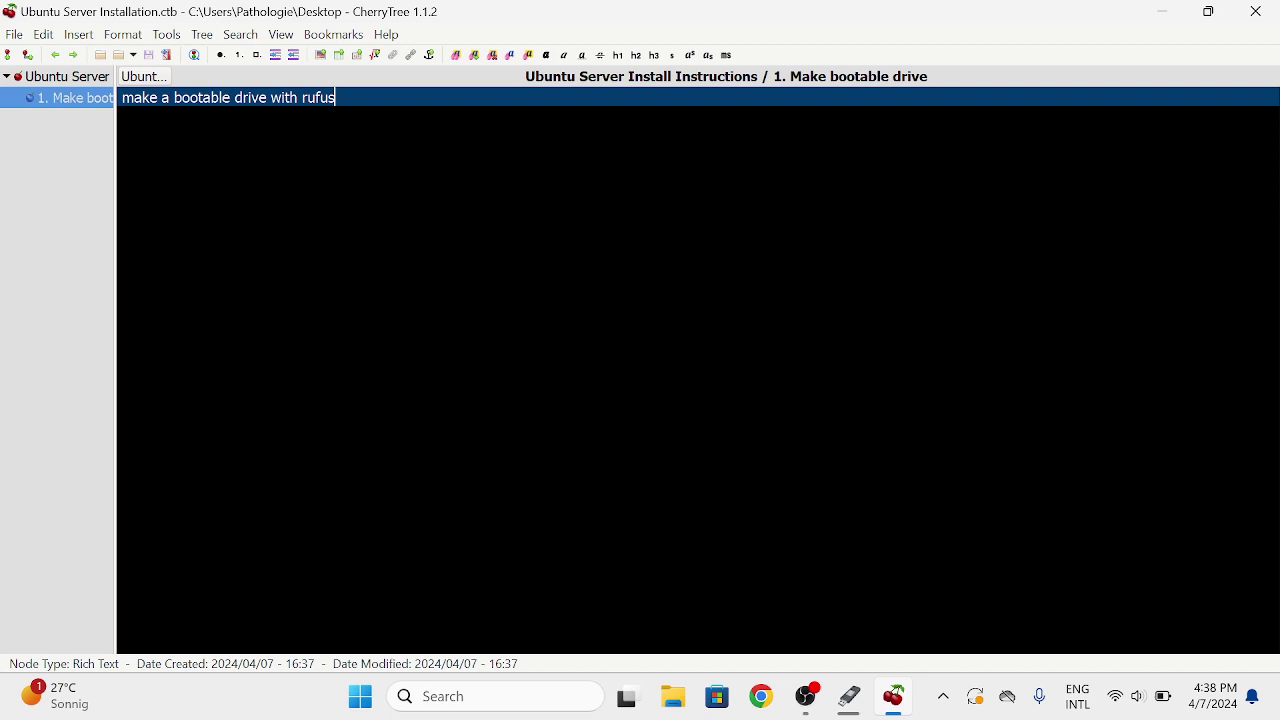
click(806, 697)
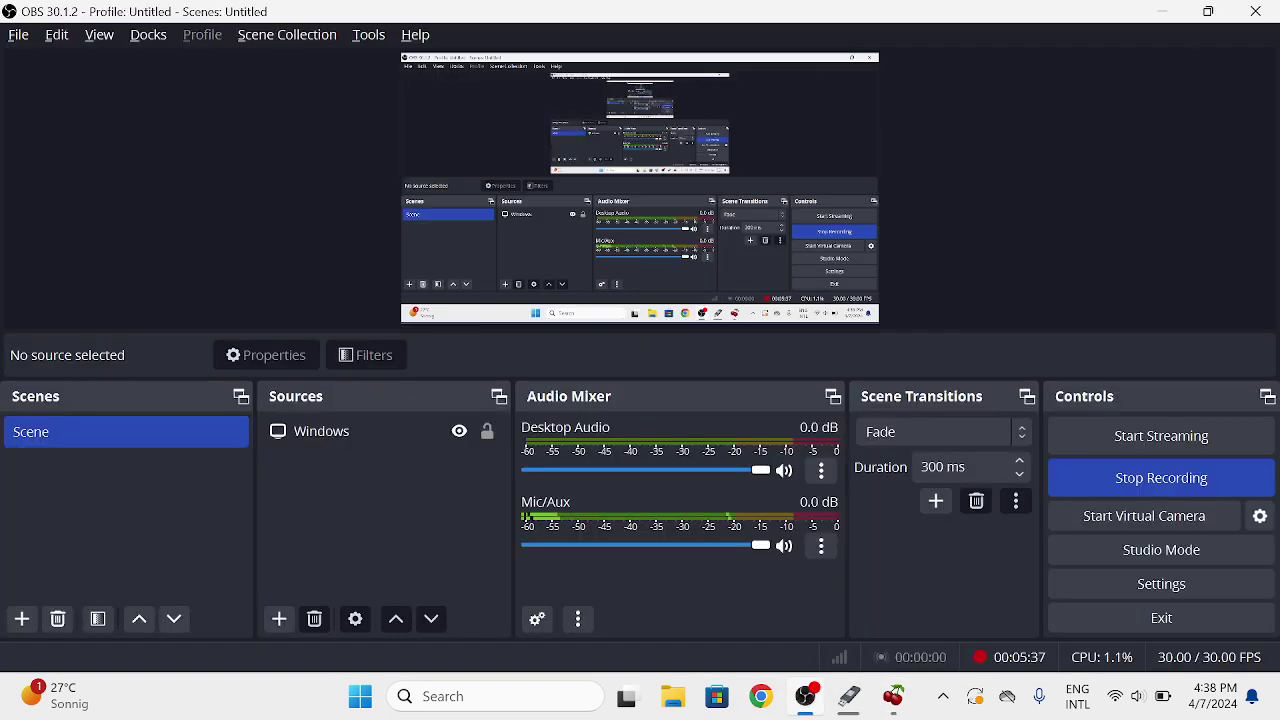